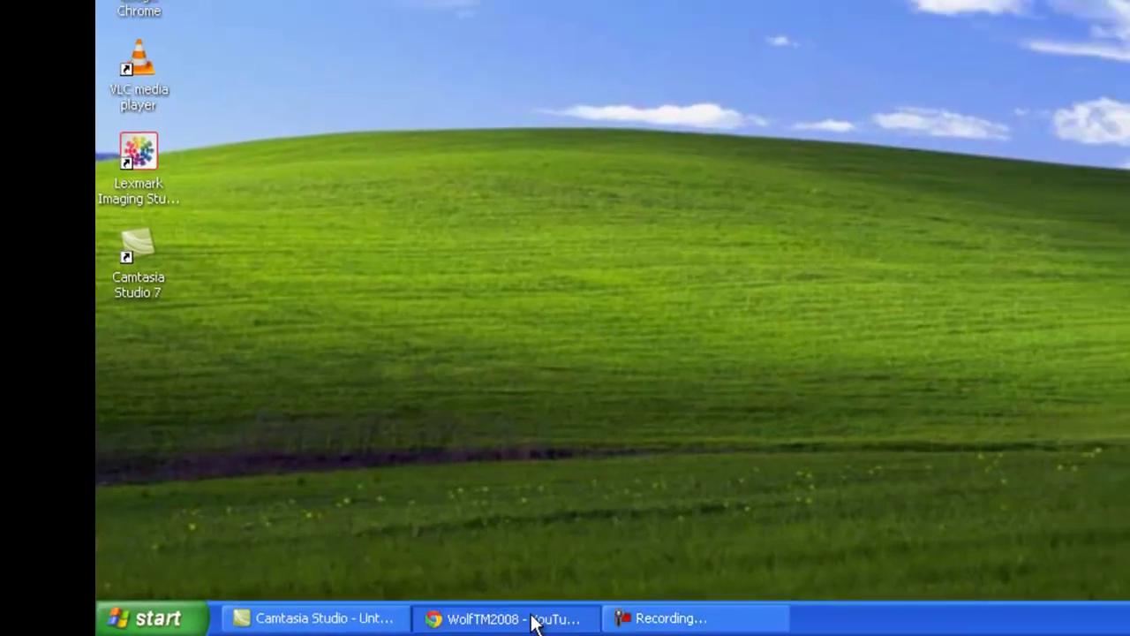
- Bring the YouTube channel back, play its trailer and pause it at 00:11
{"action": "left_click", "coordinate": [541, 619]}
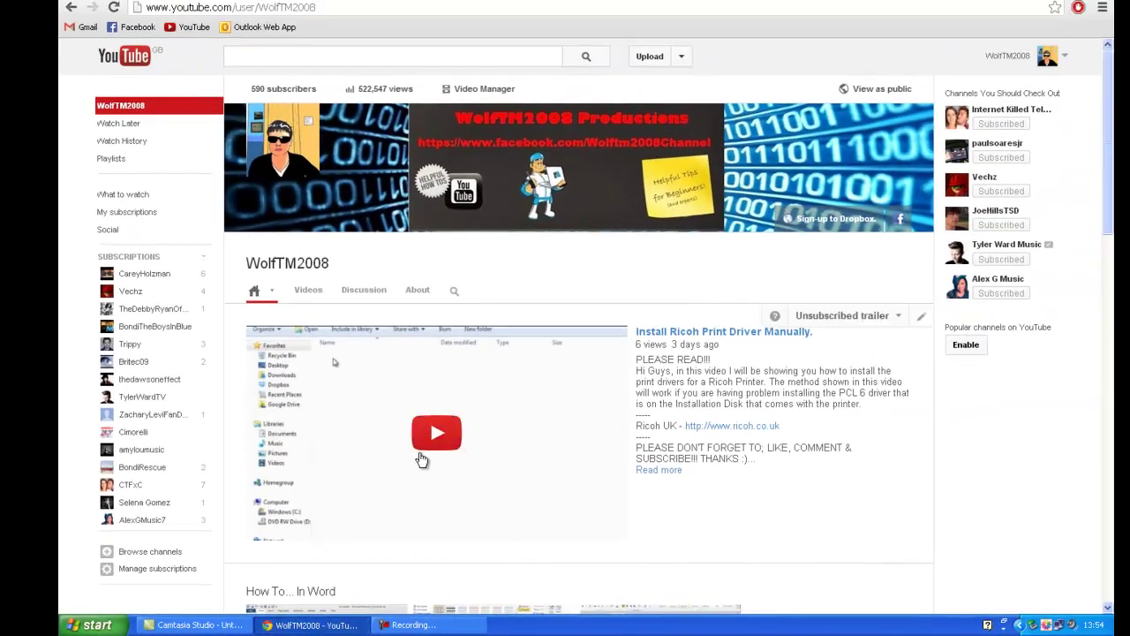
{"action": "left_click", "coordinate": [442, 438]}
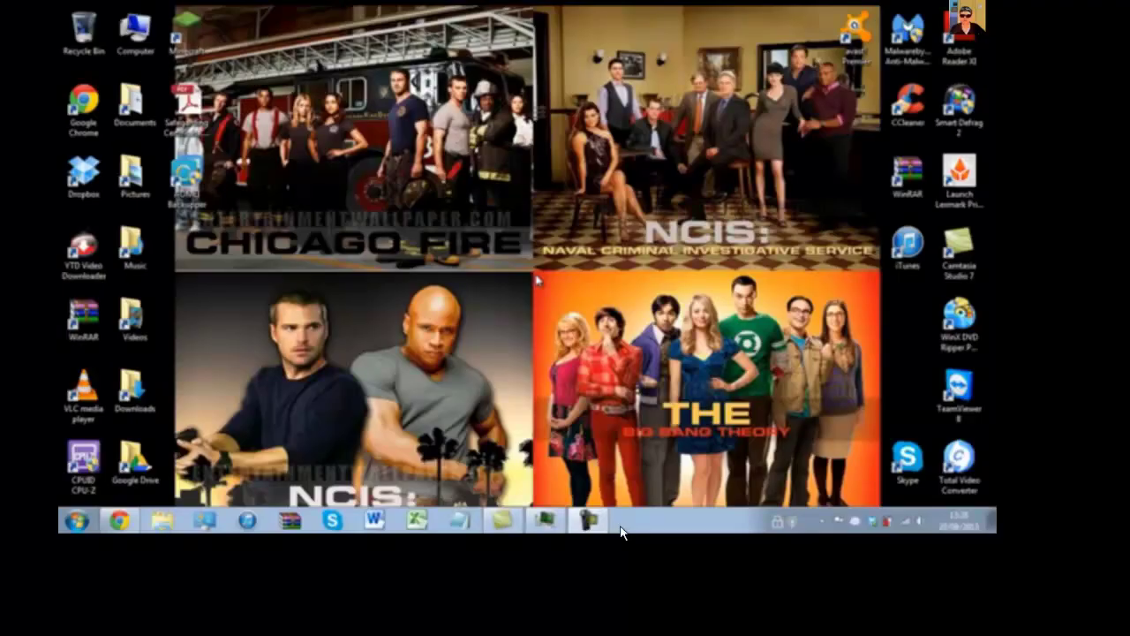
{"action": "left_click", "coordinate": [621, 531]}
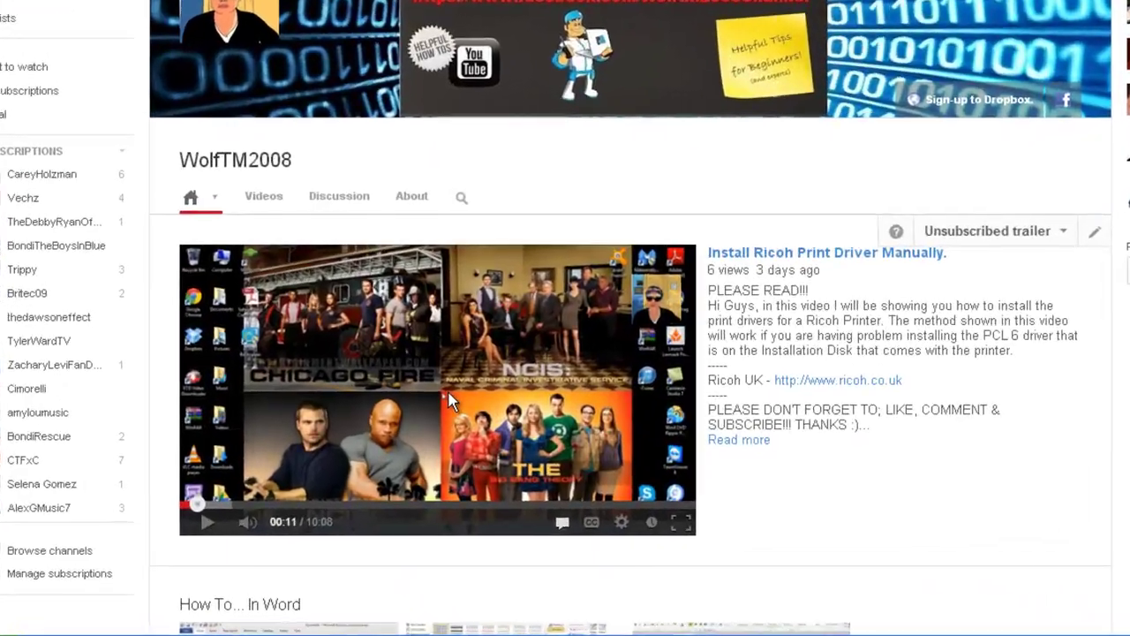
- Turn off hardware acceleration in the video's Flash Player settings, then close Chrome
{"action": "right_click", "coordinate": [447, 389]}
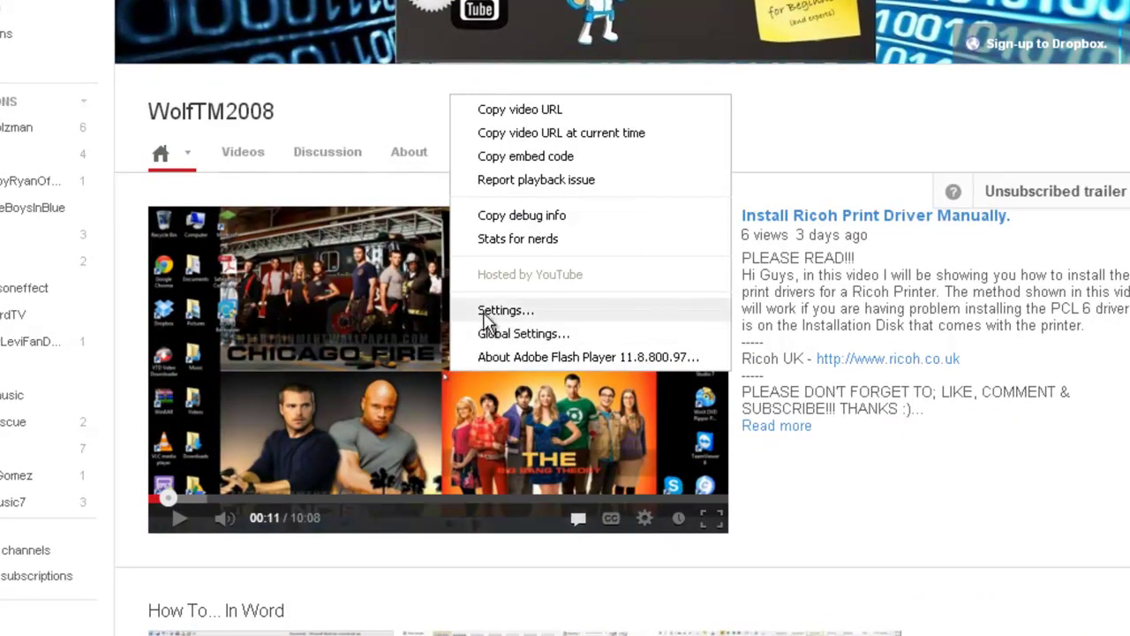
{"action": "left_click", "coordinate": [485, 314]}
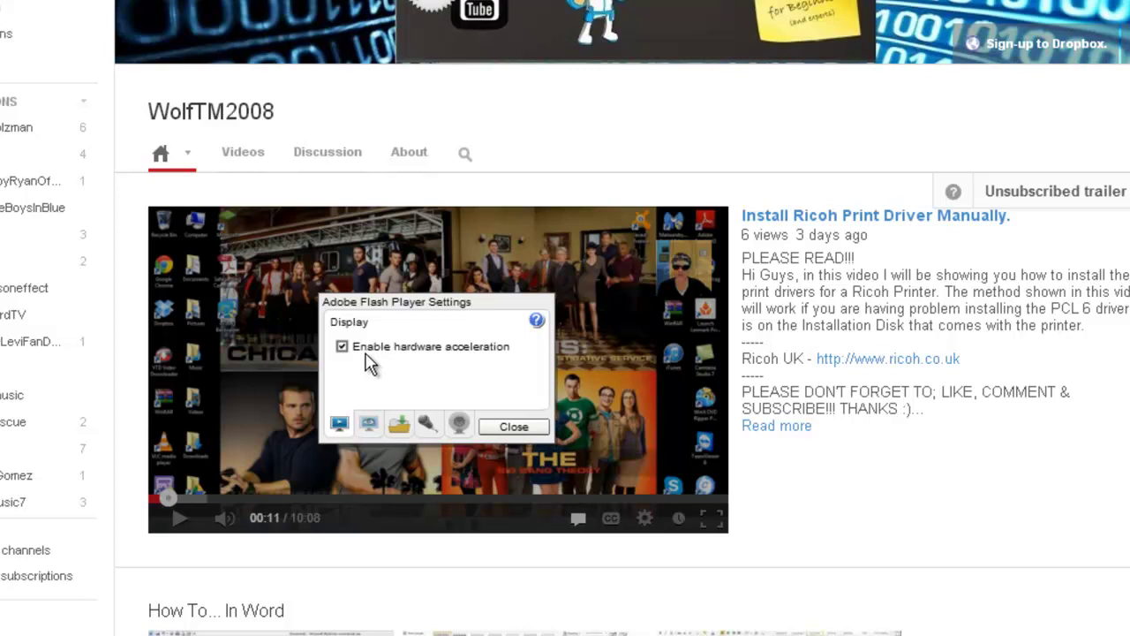
{"action": "left_click", "coordinate": [343, 347]}
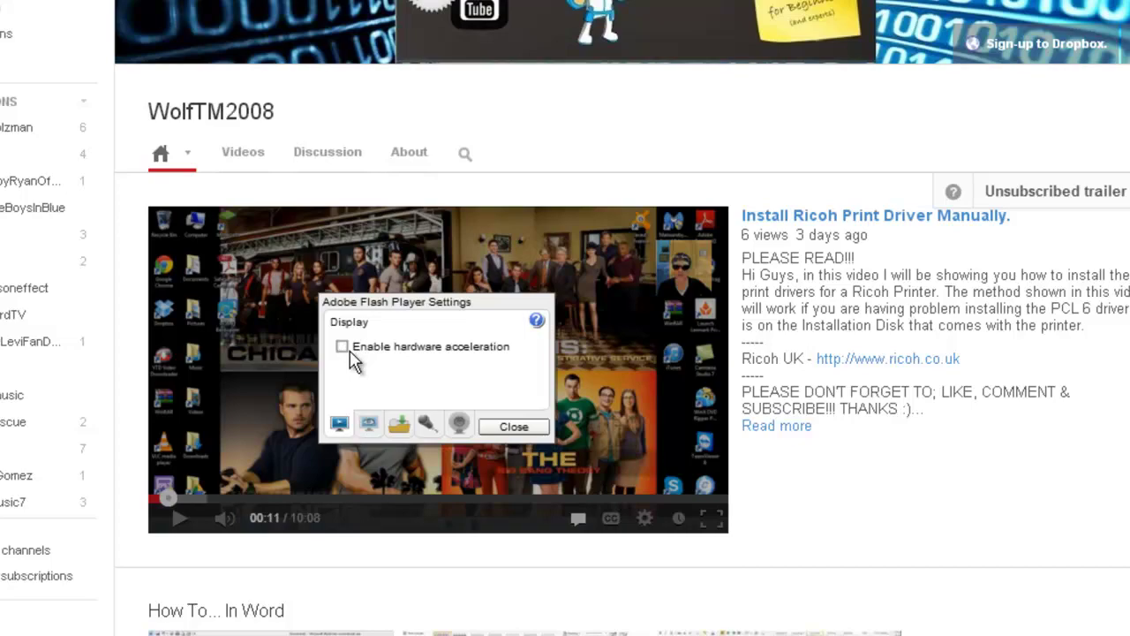
{"action": "left_click", "coordinate": [500, 424]}
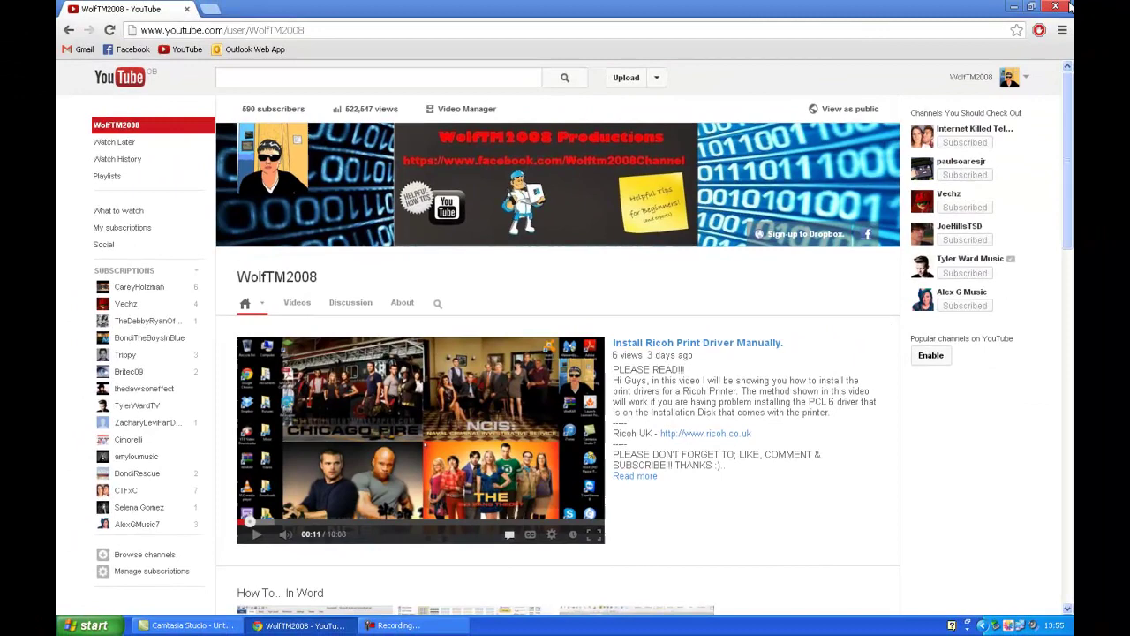
{"action": "left_click", "coordinate": [1069, 7]}
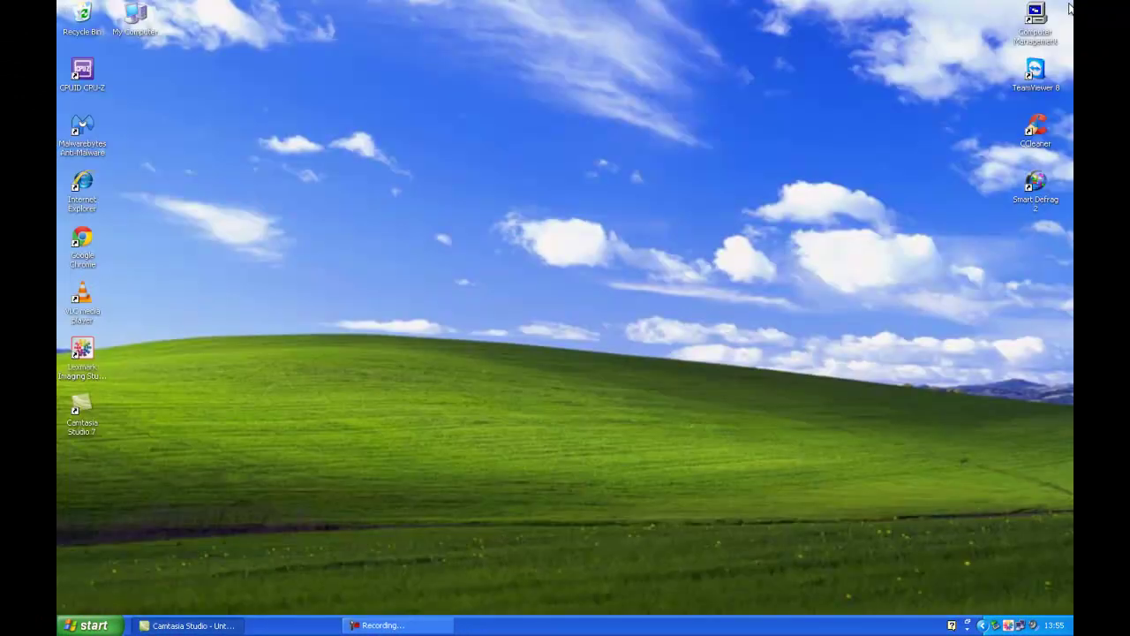
- Relaunch Chrome, re-enable Flash hardware acceleration on the channel video, and close the browser
{"action": "double_click", "coordinate": [81, 245]}
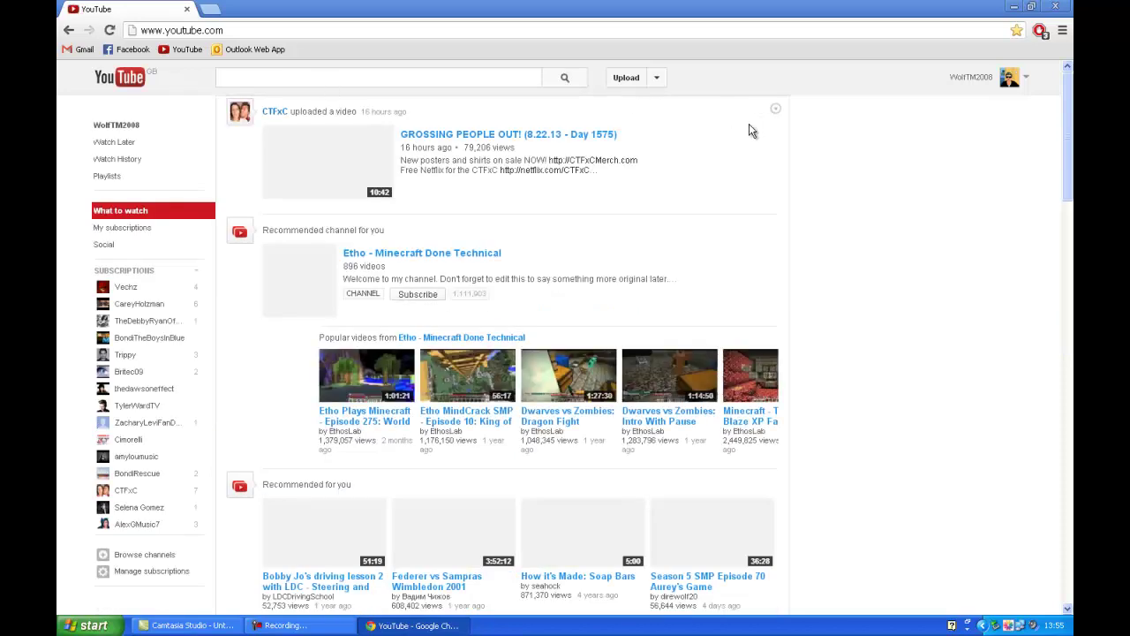
{"action": "left_click", "coordinate": [1009, 79]}
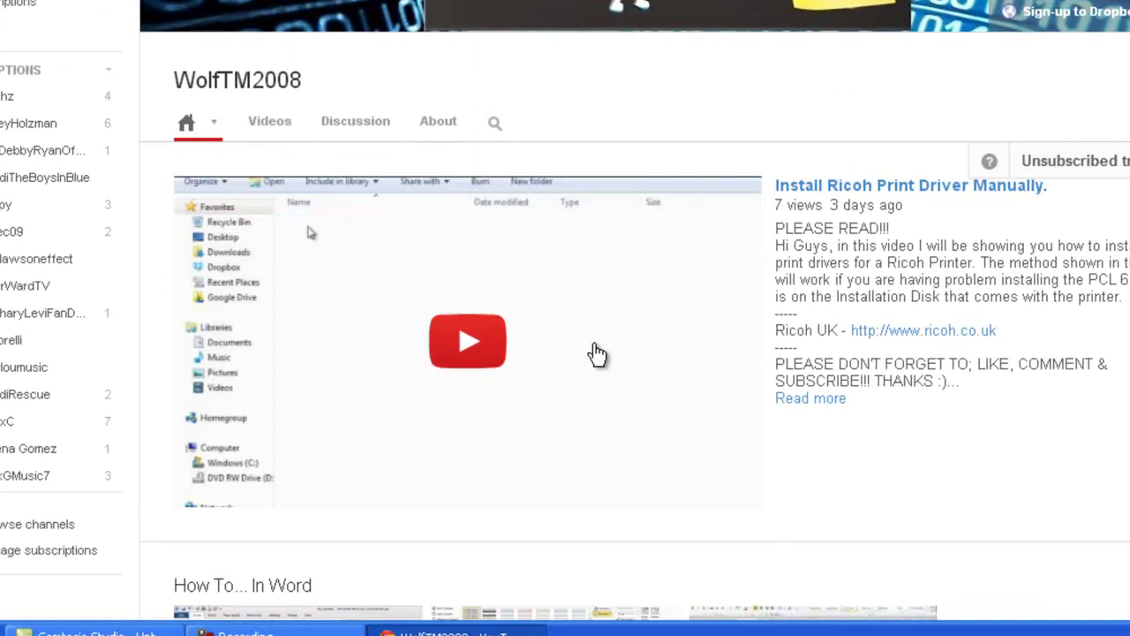
{"action": "right_click", "coordinate": [597, 353]}
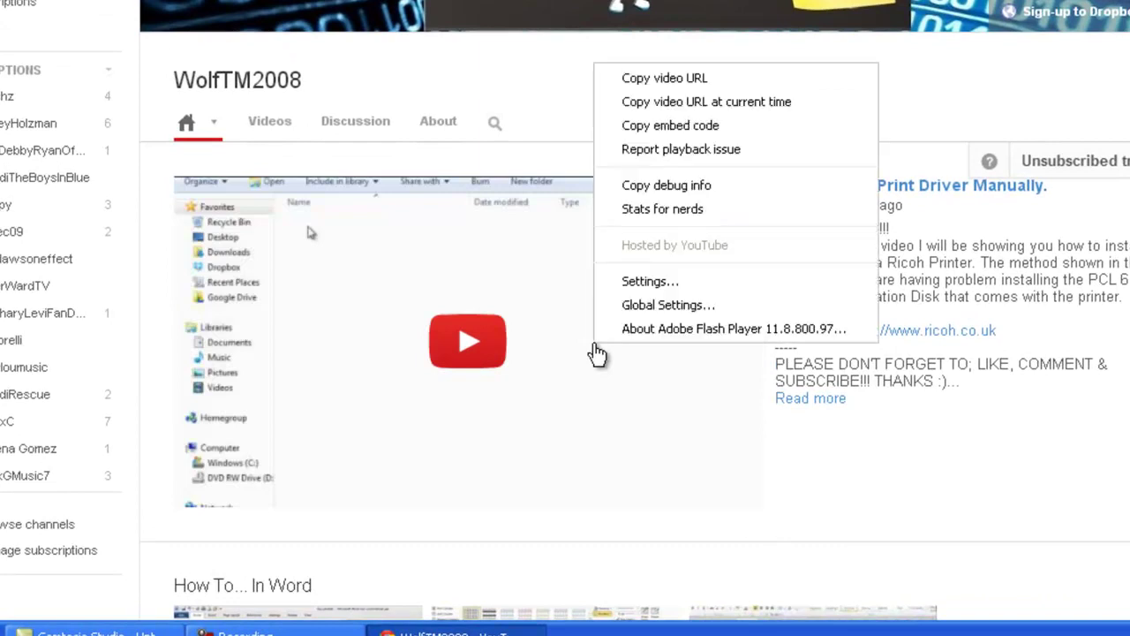
{"action": "left_click", "coordinate": [618, 284]}
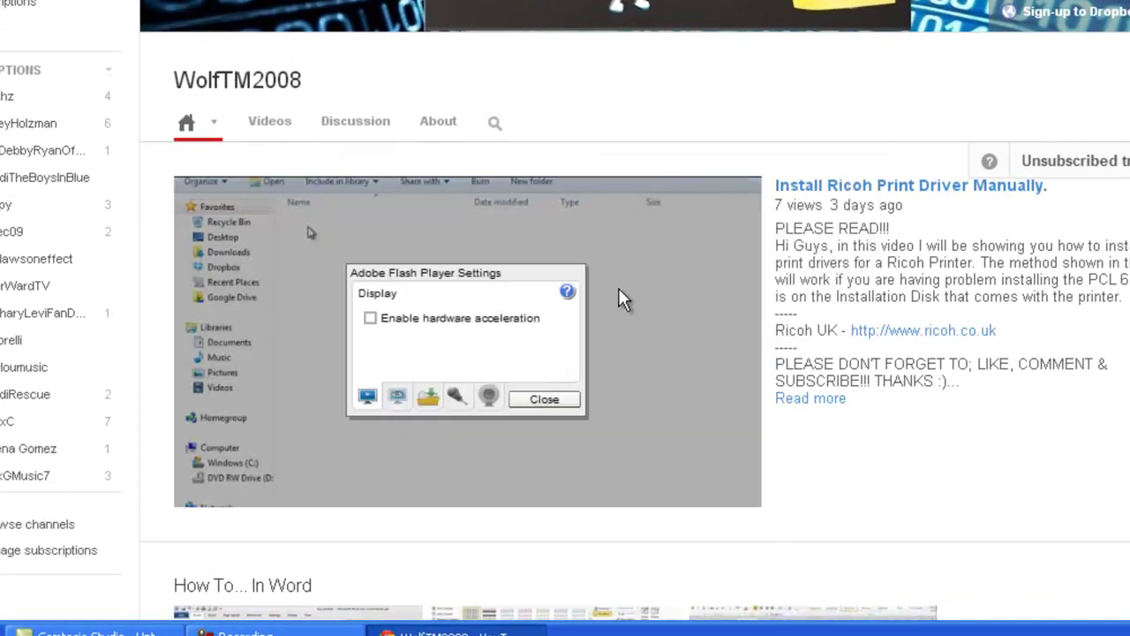
{"action": "left_click", "coordinate": [370, 318]}
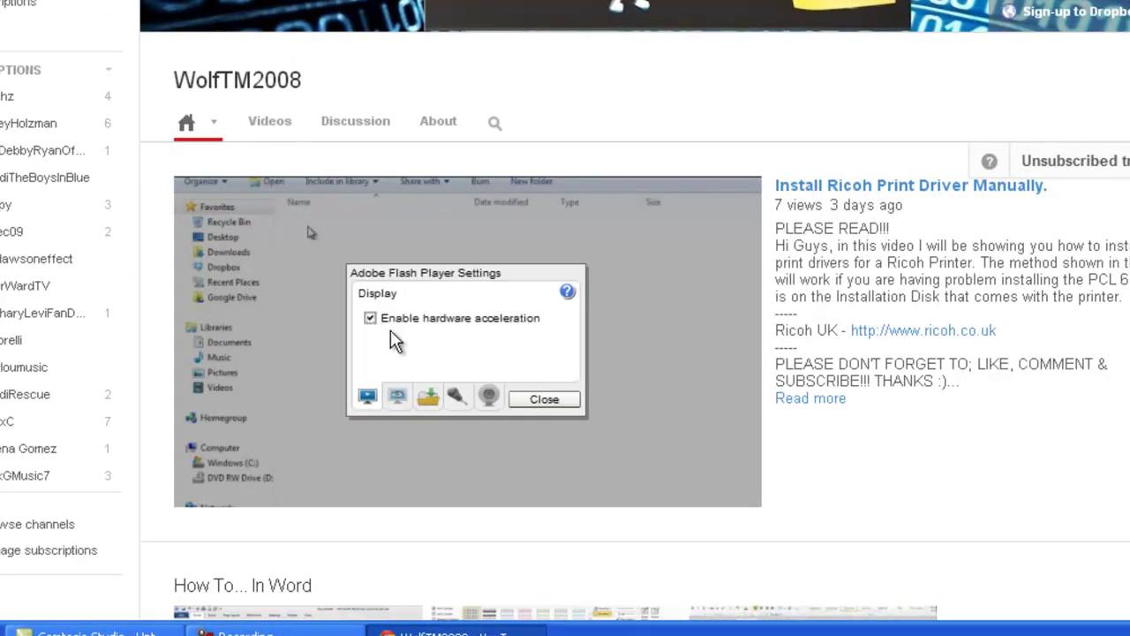
{"action": "left_click", "coordinate": [544, 399]}
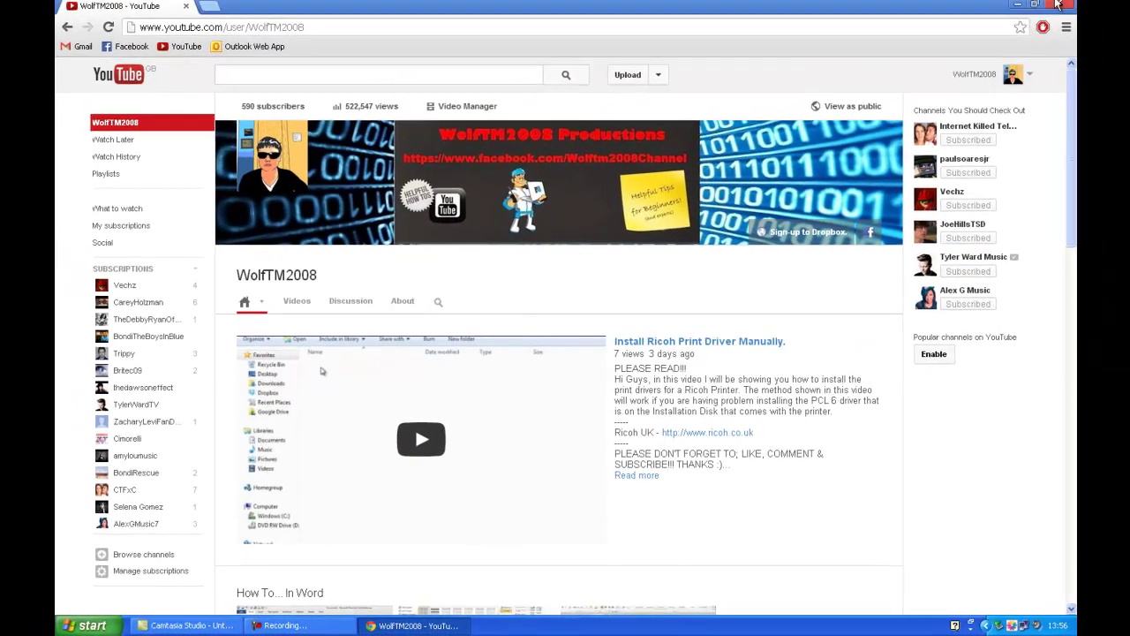
{"action": "left_click", "coordinate": [1063, 7]}
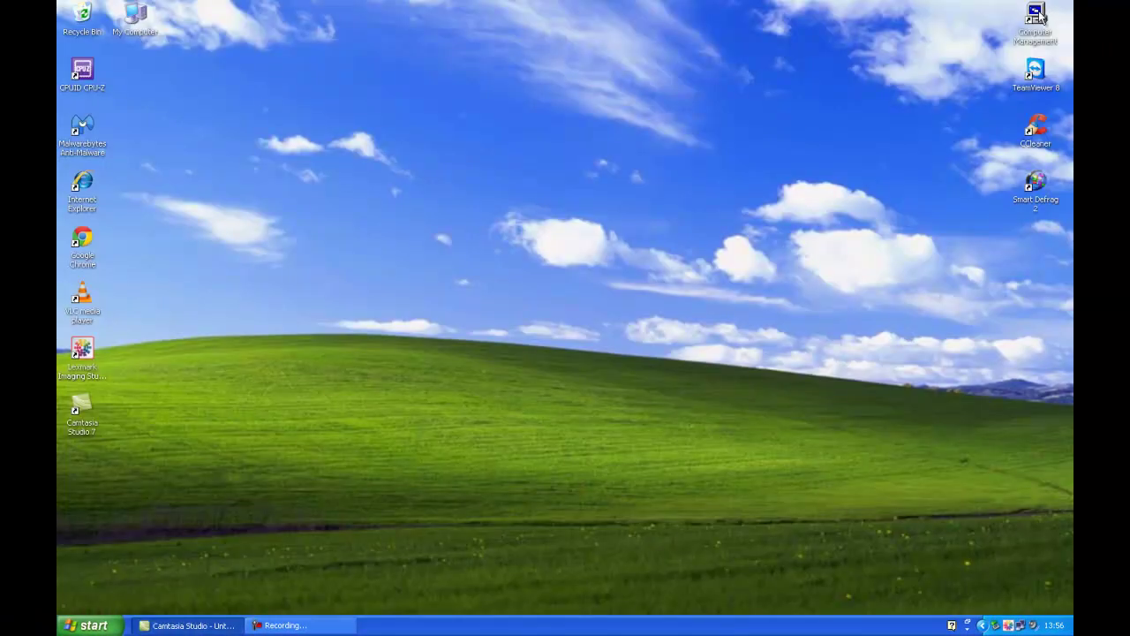
- Launch Chrome and go to My Channel on YouTube from the account menu
{"action": "double_click", "coordinate": [84, 254]}
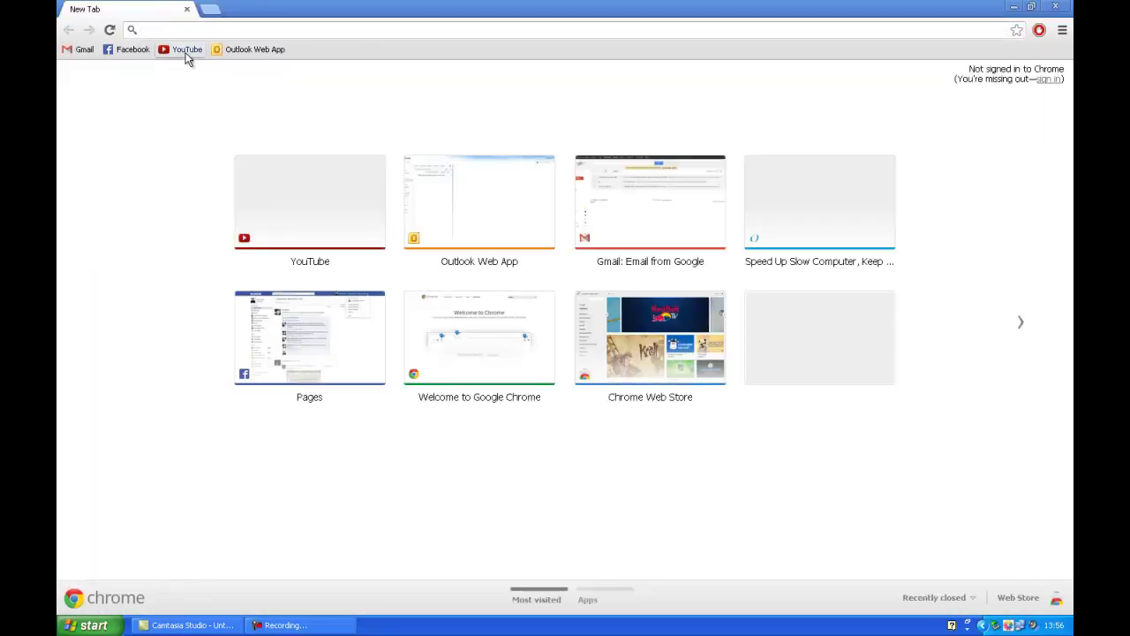
{"action": "left_click", "coordinate": [188, 51]}
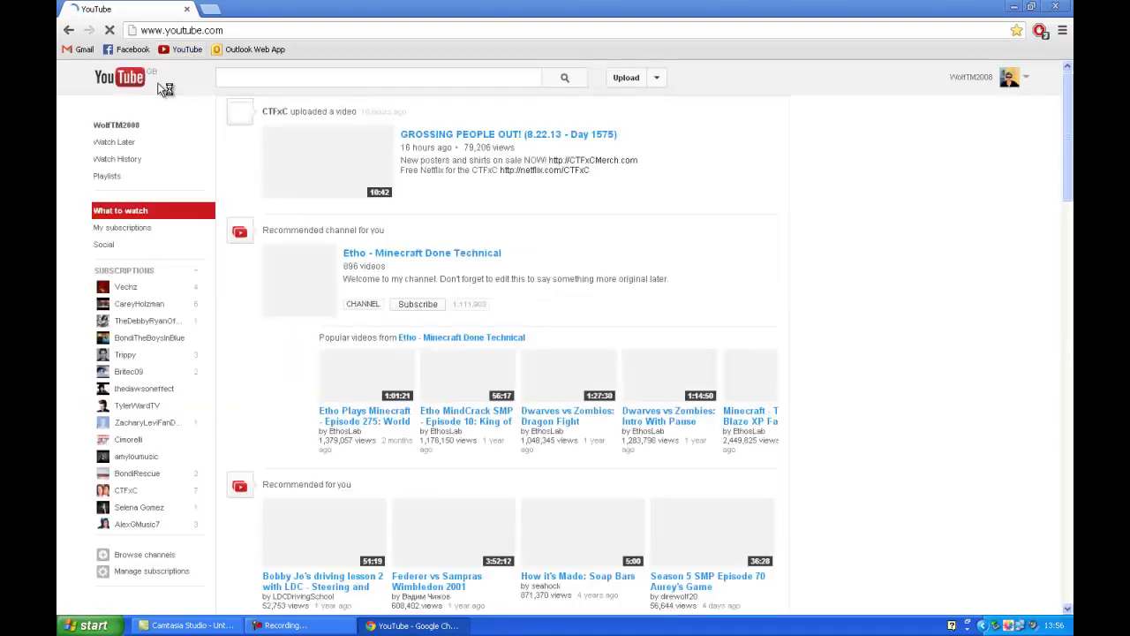
{"action": "left_click", "coordinate": [1013, 81]}
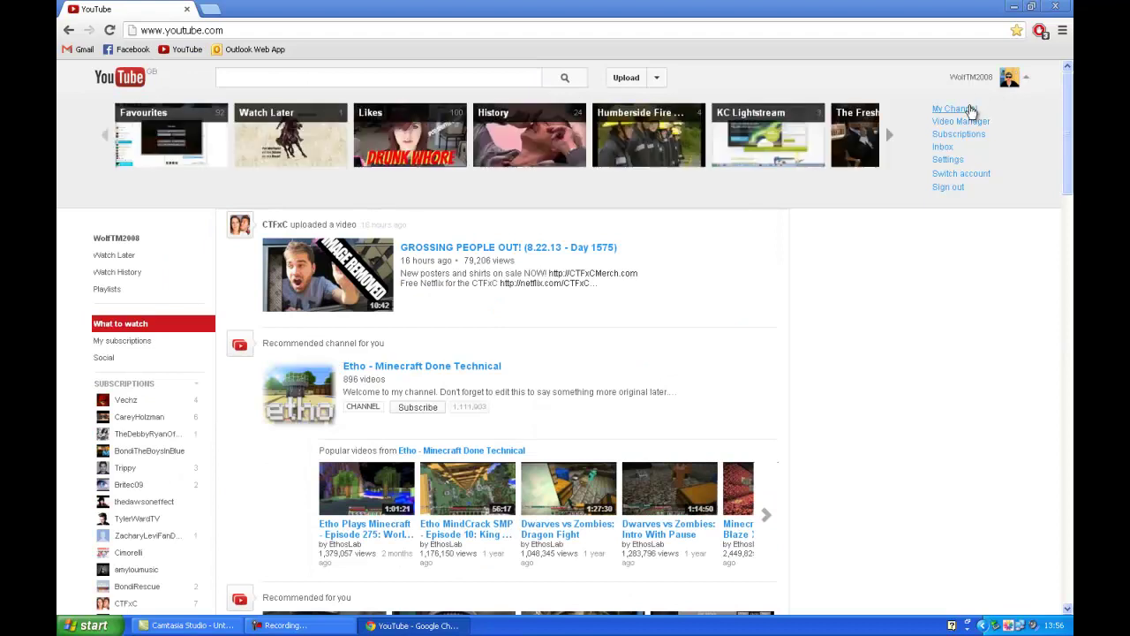
{"action": "left_click", "coordinate": [969, 109]}
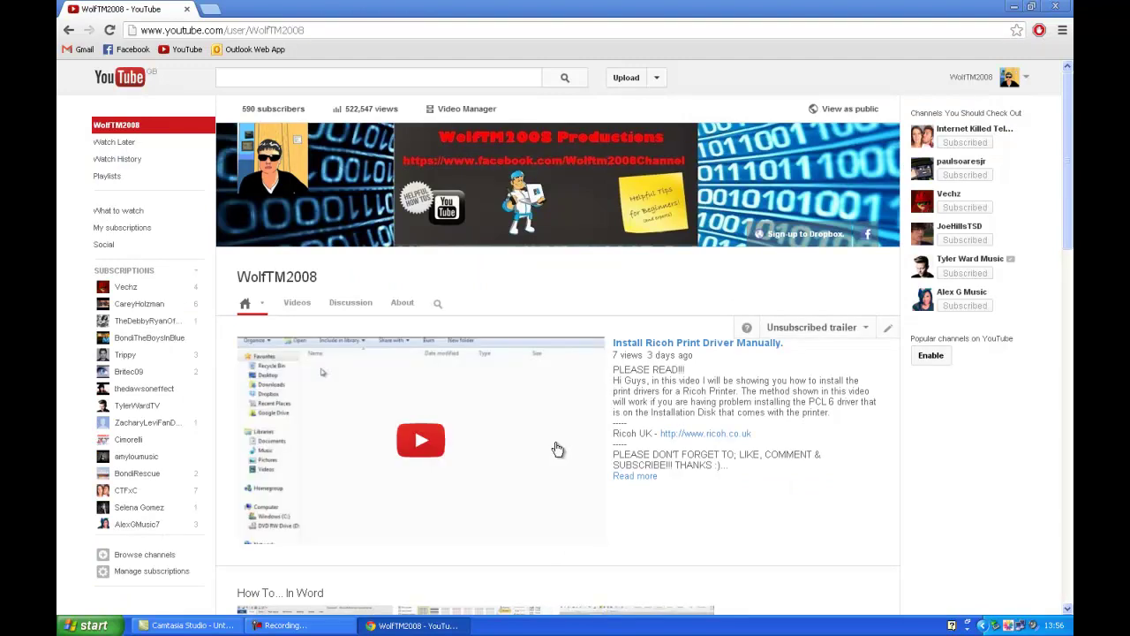
- Play the trailer full screen, pause it at 00:02, exit full screen, and open a new tab
{"action": "left_click", "coordinate": [468, 462]}
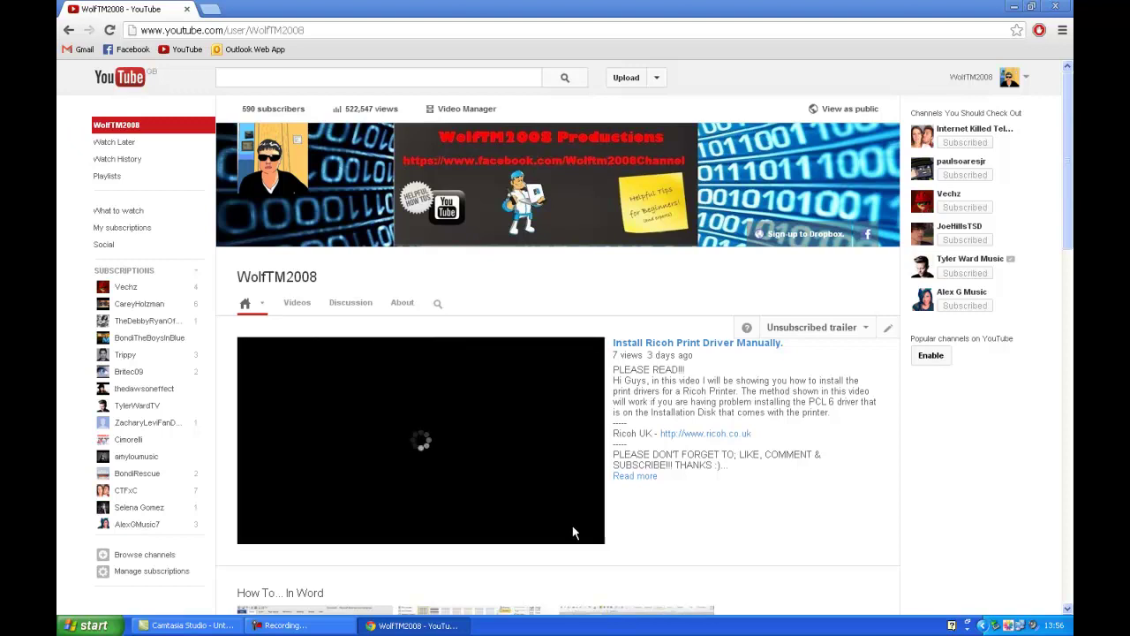
{"action": "mouse_move", "coordinate": [592, 537]}
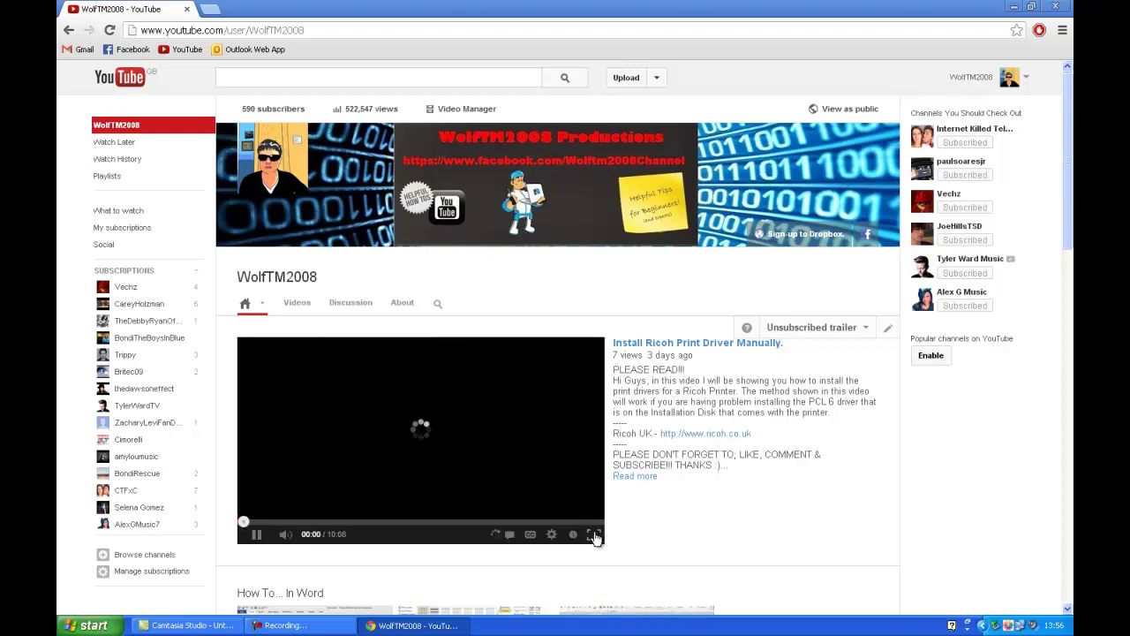
{"action": "left_click", "coordinate": [593, 536]}
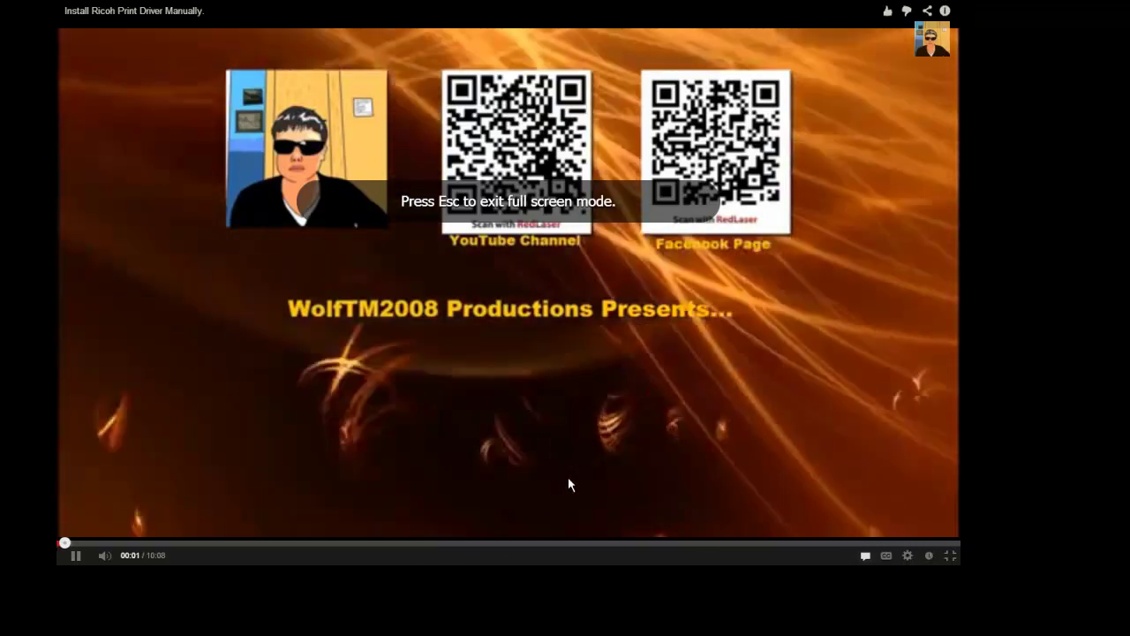
{"action": "left_click", "coordinate": [569, 478]}
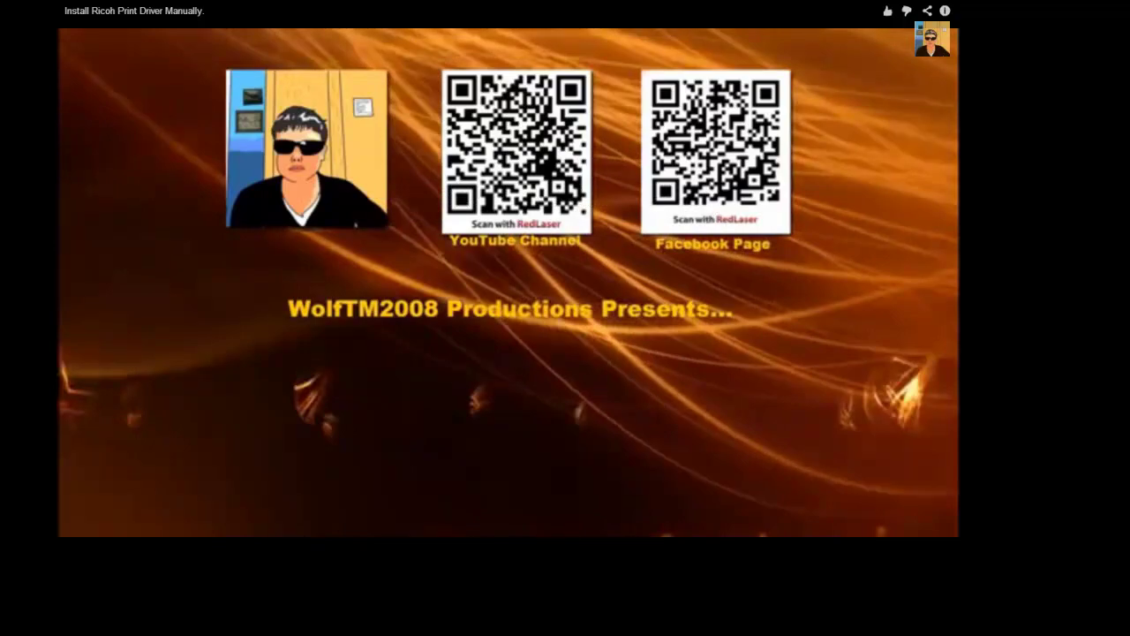
{"action": "key", "text": "Escape"}
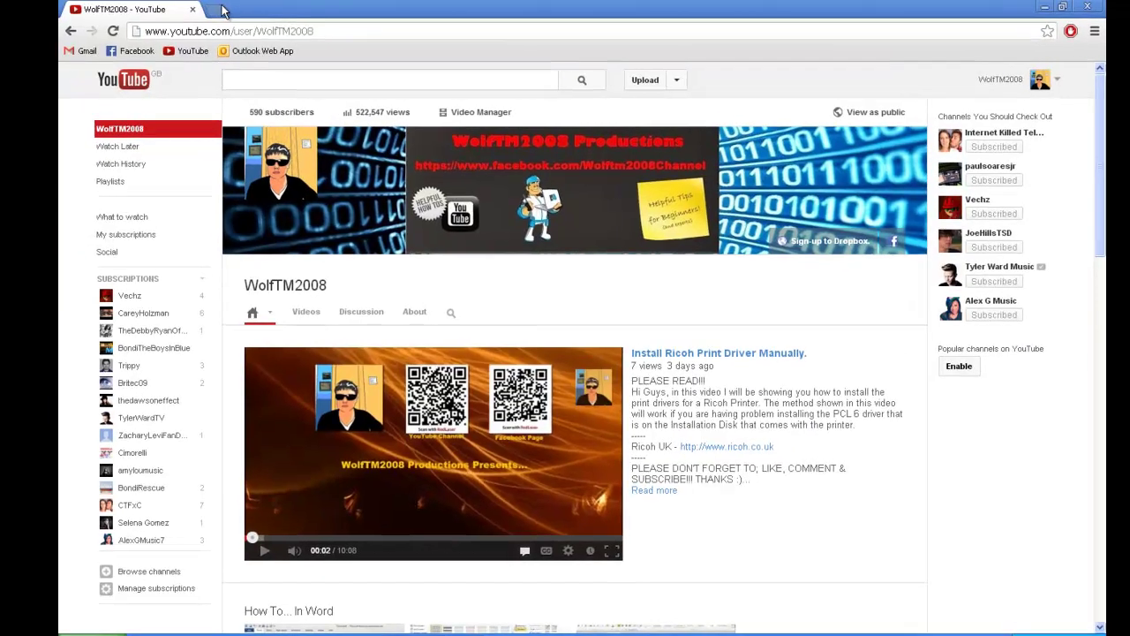
{"action": "left_click", "coordinate": [210, 8]}
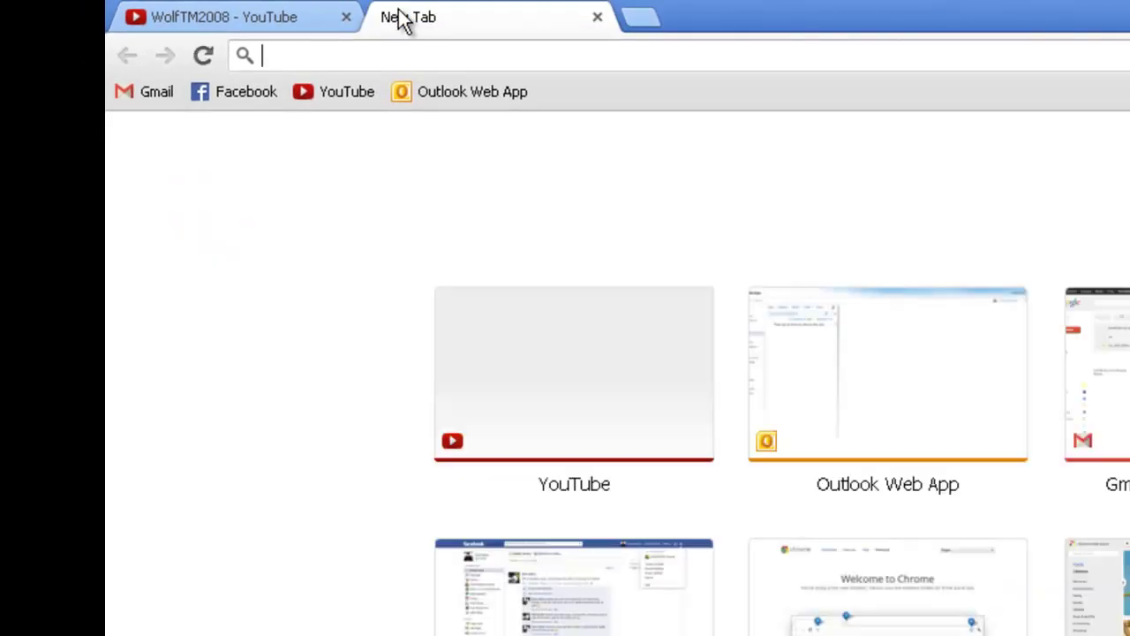
- Disable Chrome's built-in Adobe Flash Player on about:plugins and close that tab
{"action": "type", "text": "about:"}
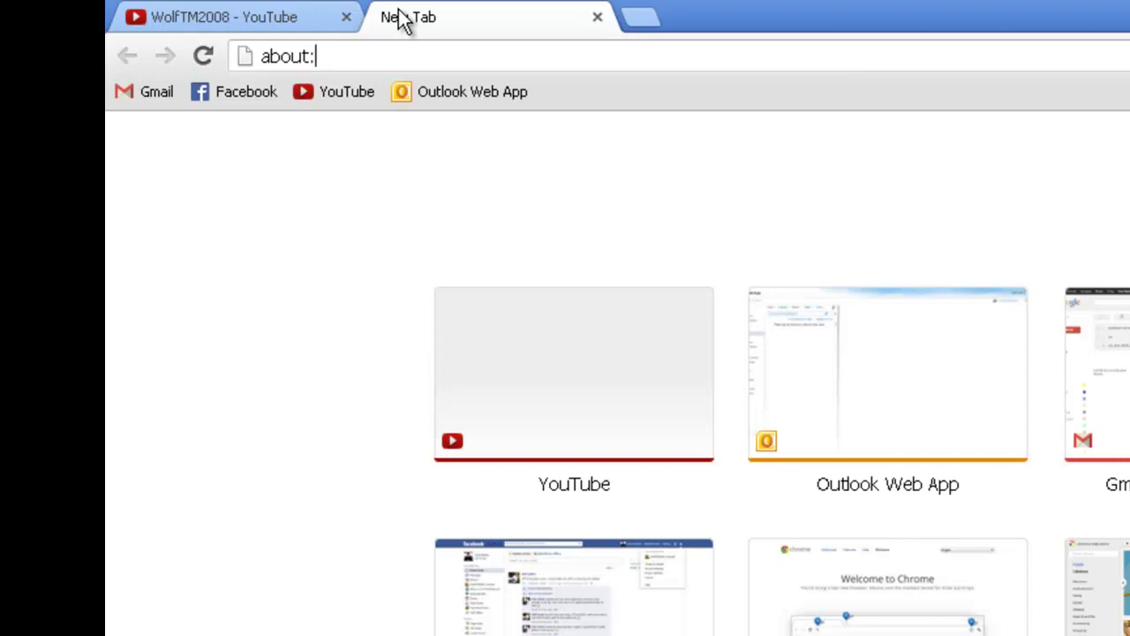
{"action": "type", "text": "plugins"}
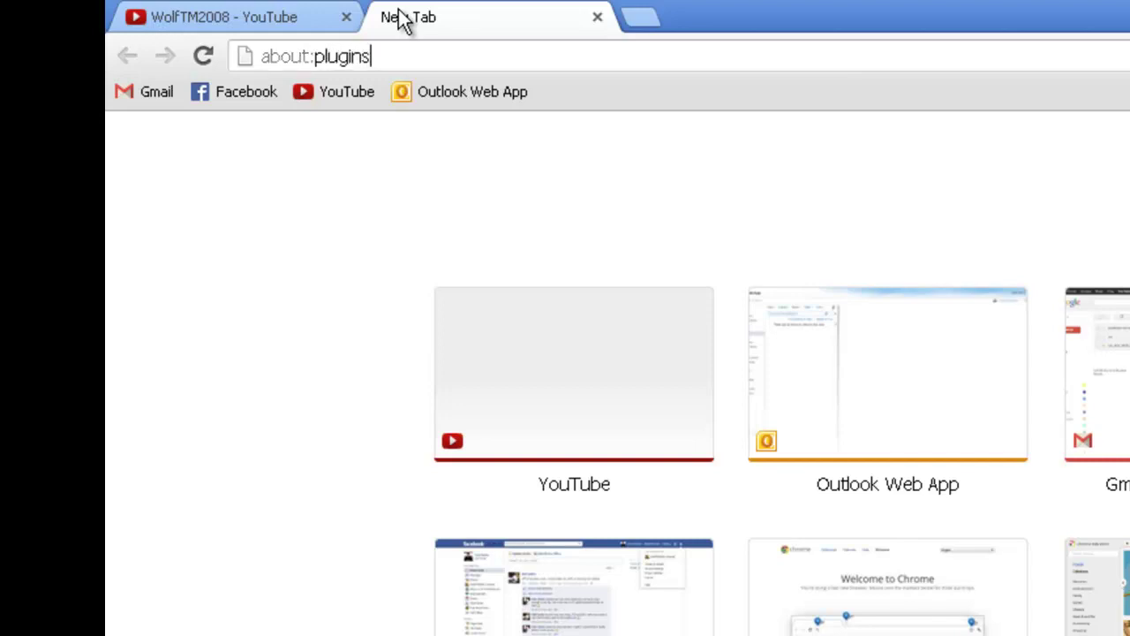
{"action": "key", "text": "Return"}
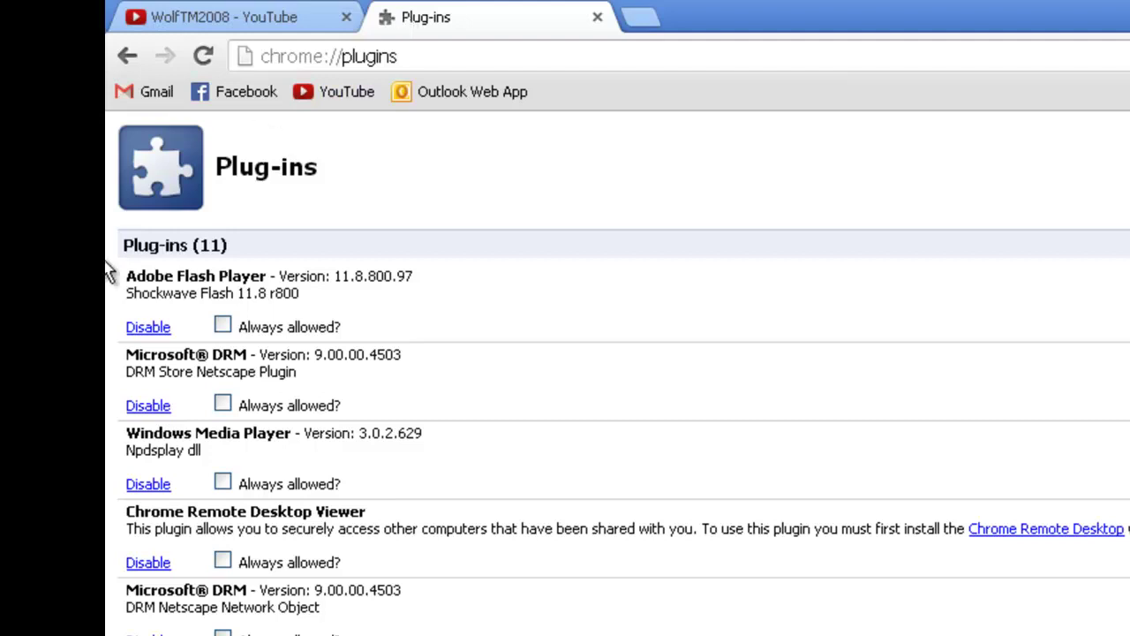
{"action": "left_click", "coordinate": [144, 329]}
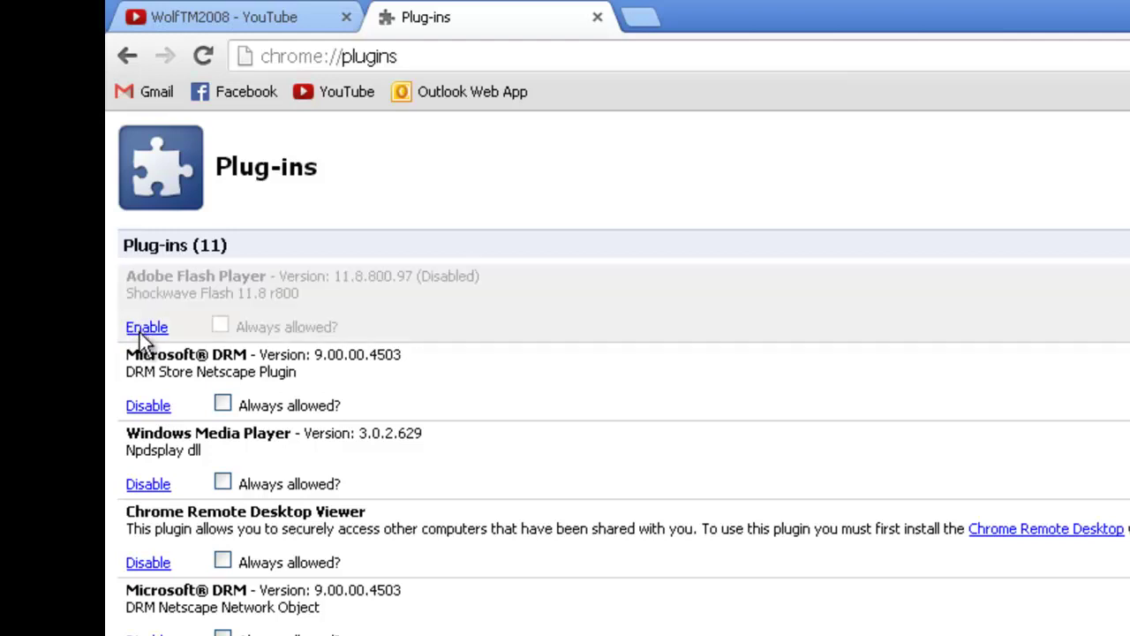
{"action": "left_click", "coordinate": [598, 19]}
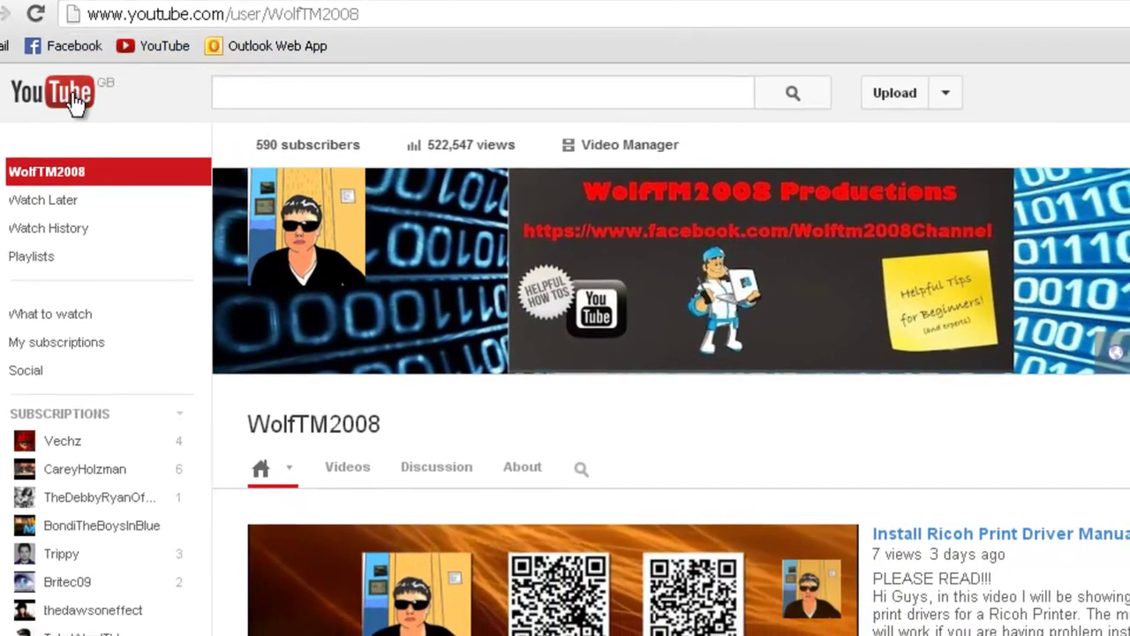
- Download Flash Player 11.8.800.94 from Adobe, declining the McAfee Security Scan Plus offer
{"action": "left_click", "coordinate": [193, 133]}
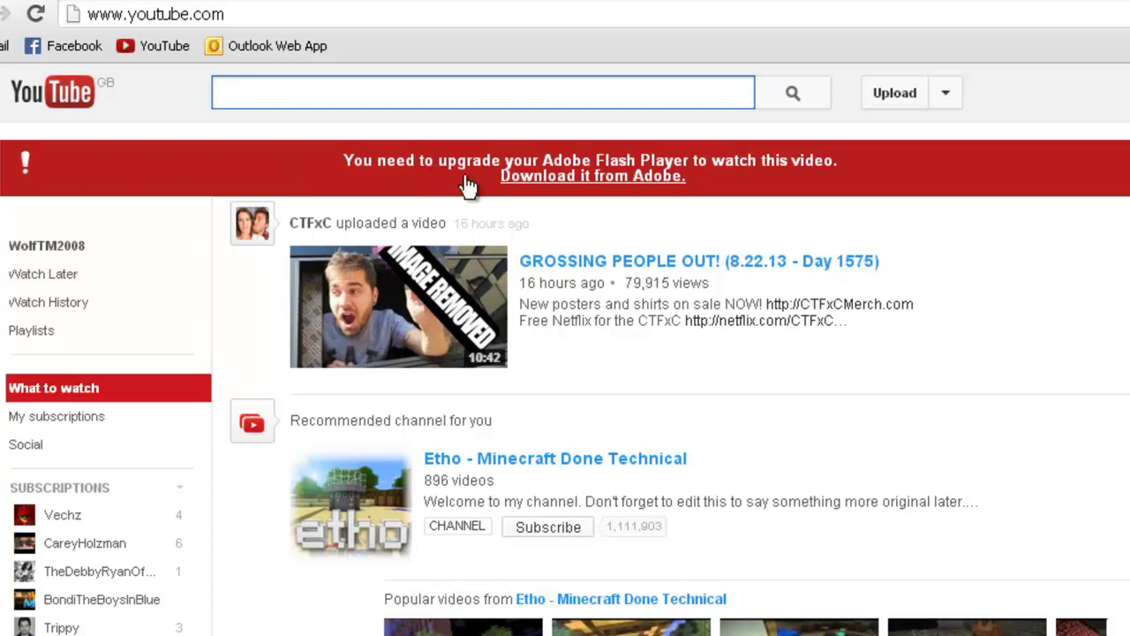
{"action": "left_click", "coordinate": [530, 180]}
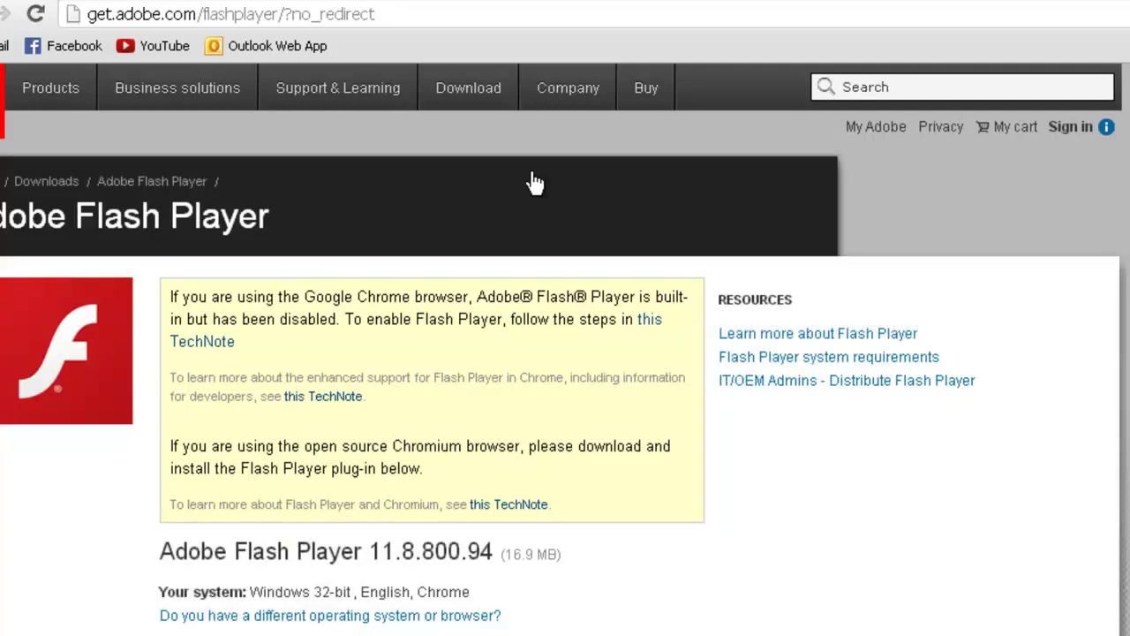
{"action": "scroll", "coordinate": [530, 184], "scroll_direction": "down", "scroll_amount": 4}
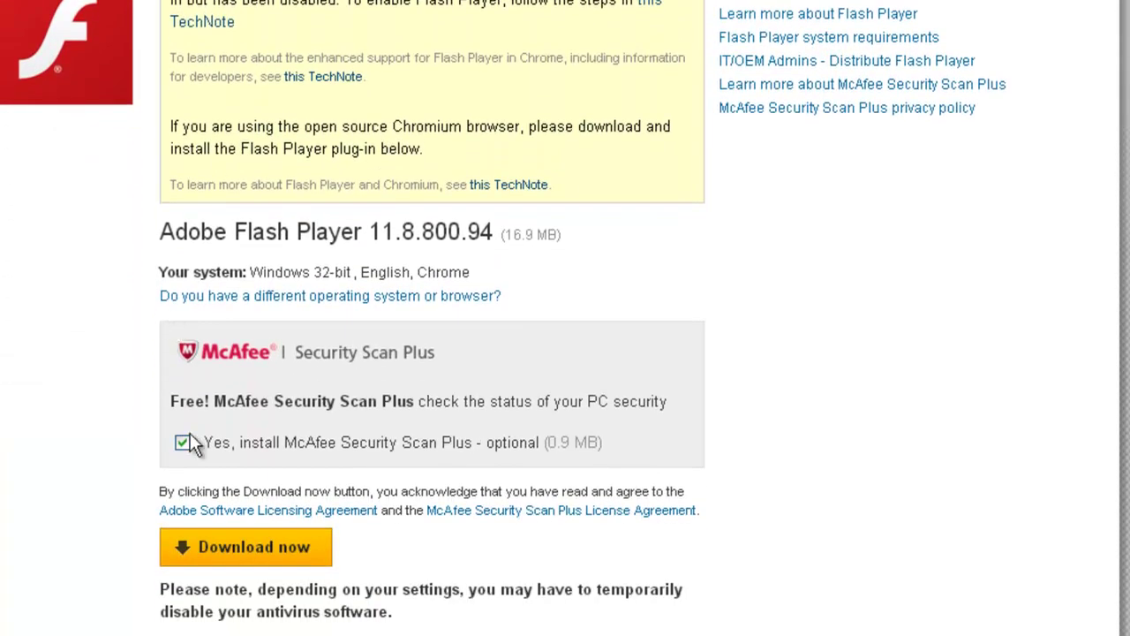
{"action": "left_click", "coordinate": [177, 444]}
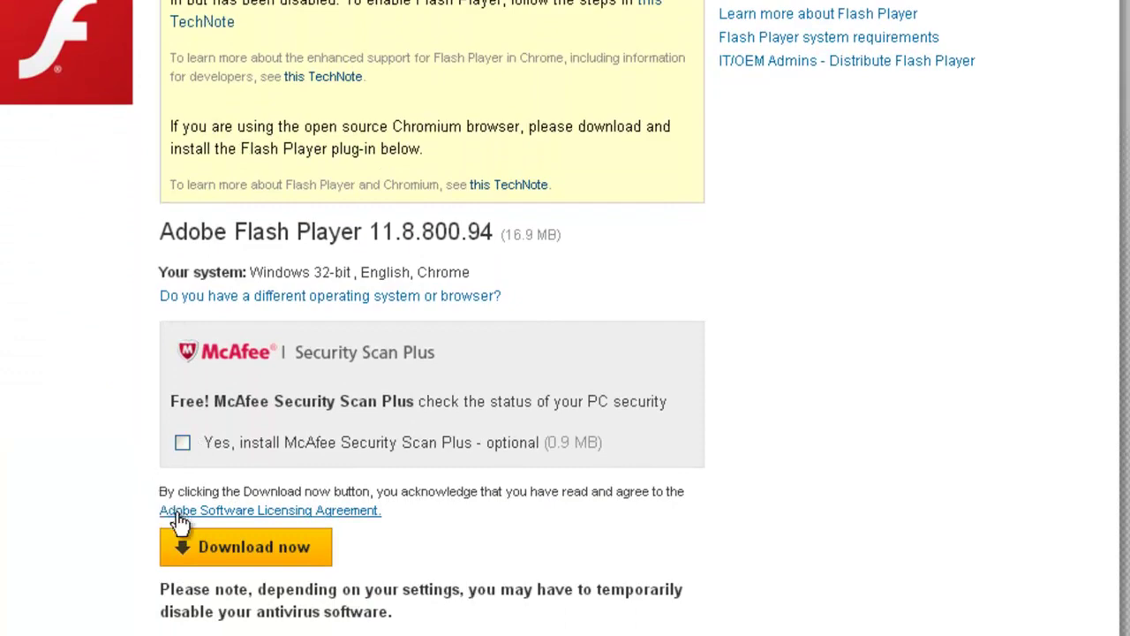
{"action": "left_click", "coordinate": [194, 552]}
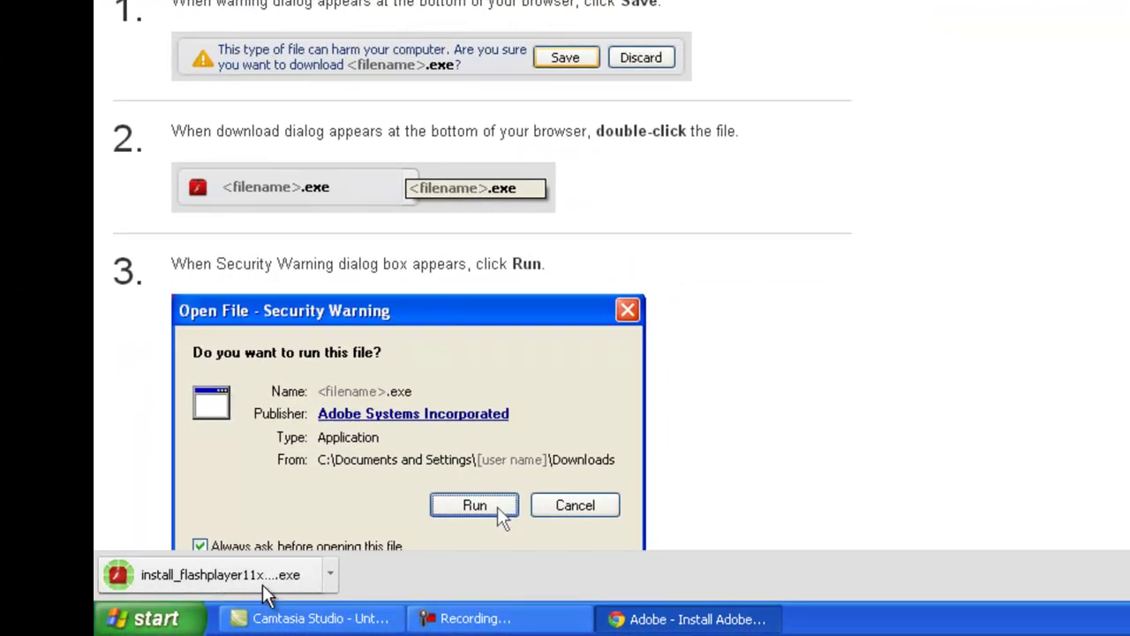
- Run the downloaded installer with automatic updates allowed and finish installing Flash Player 11
{"action": "left_click", "coordinate": [267, 583]}
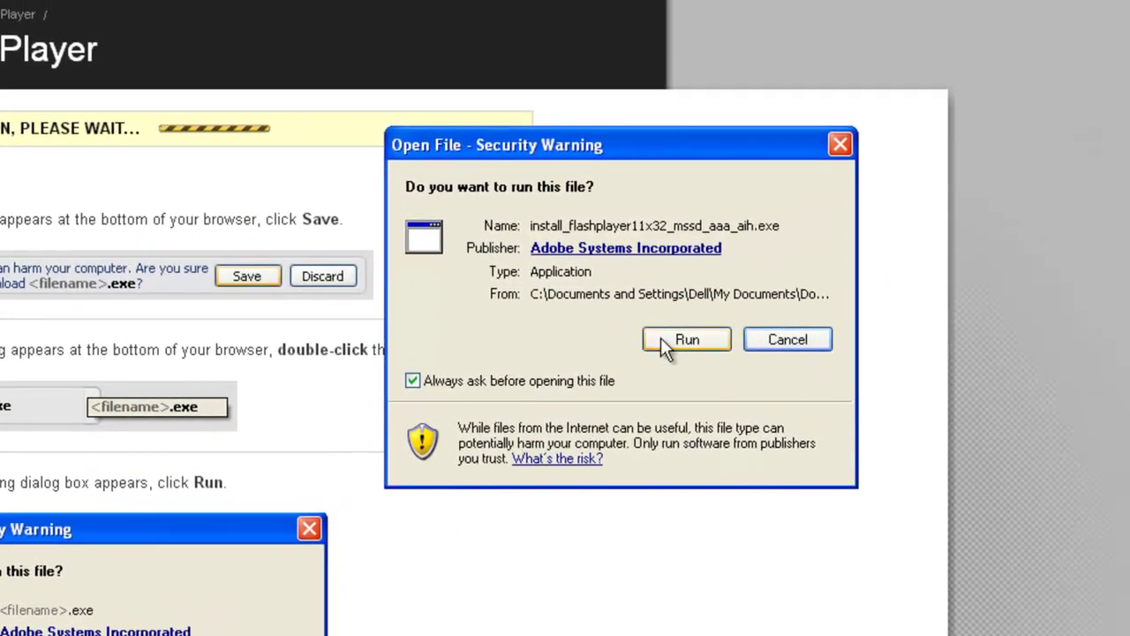
{"action": "left_click", "coordinate": [665, 345]}
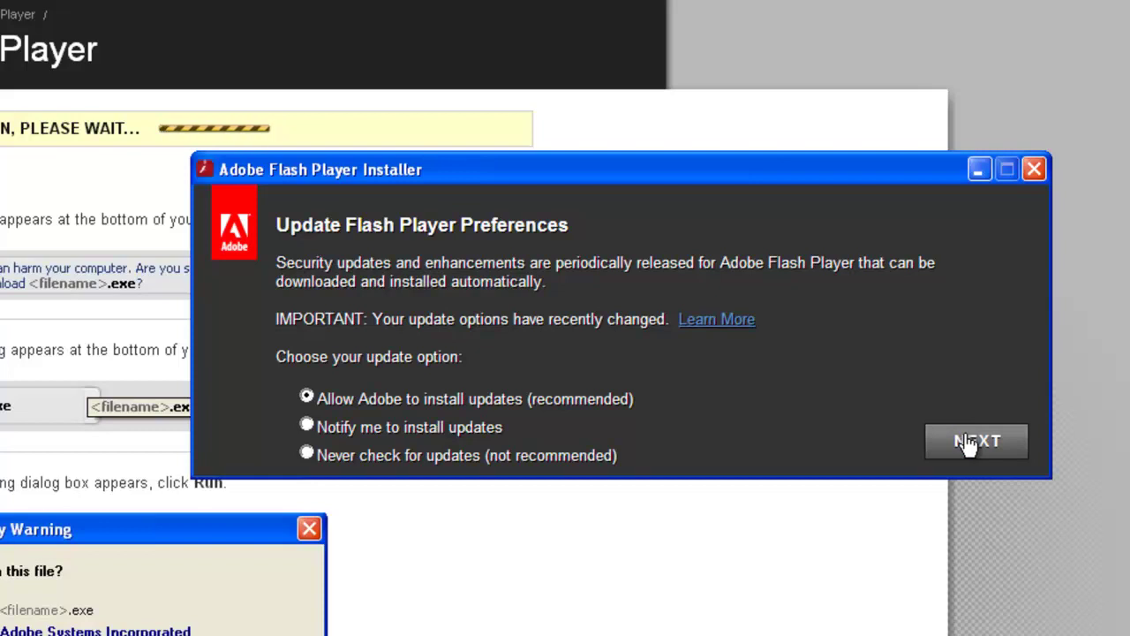
{"action": "left_click", "coordinate": [969, 444]}
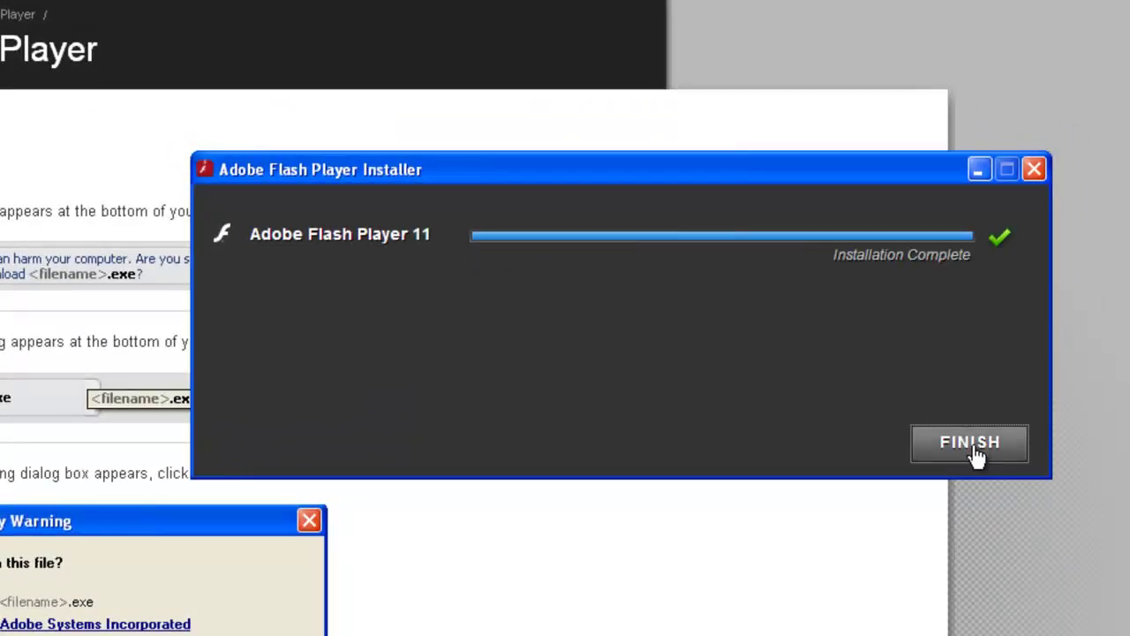
{"action": "left_click", "coordinate": [969, 443]}
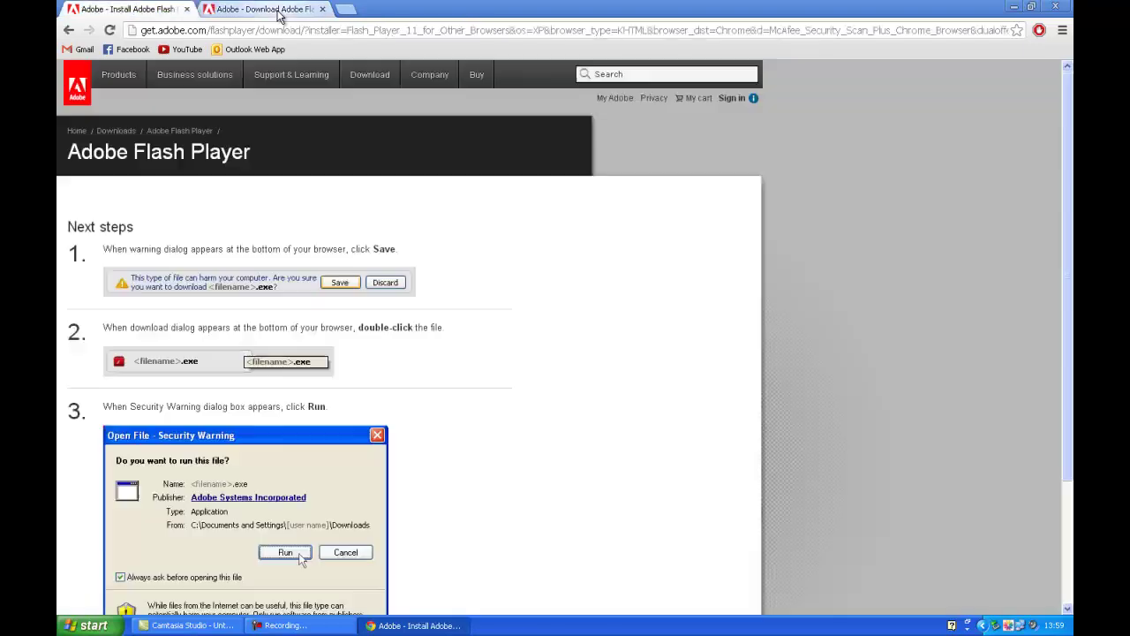
- Go from the YouTube home page to My Channel via the account menu
{"action": "left_click", "coordinate": [181, 51]}
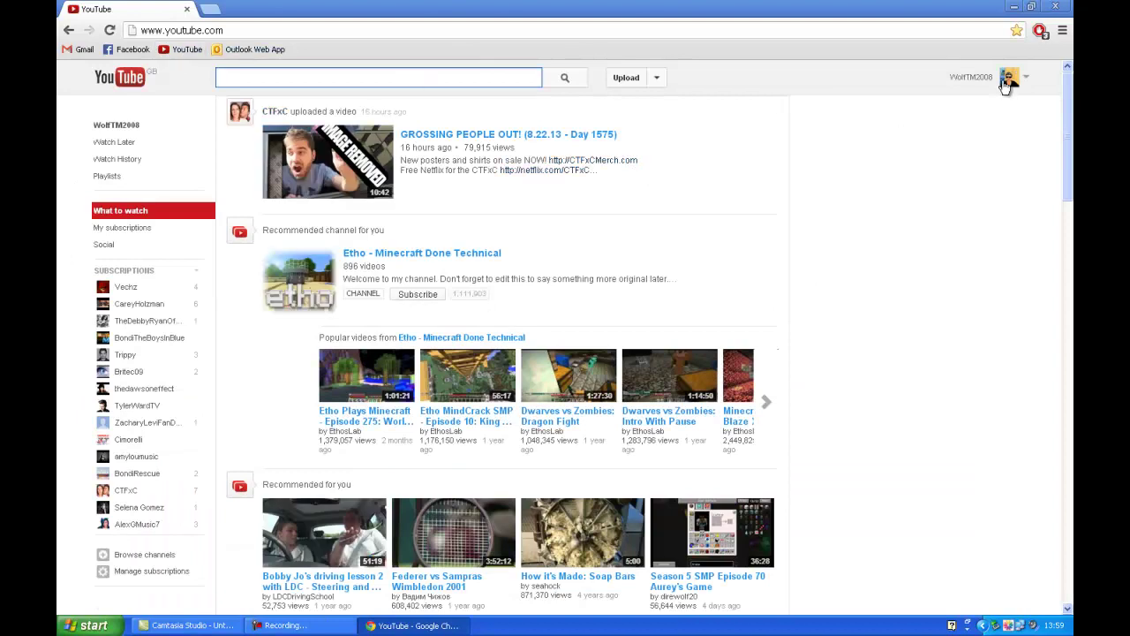
{"action": "left_click", "coordinate": [1008, 78]}
{"action": "left_click", "coordinate": [955, 111]}
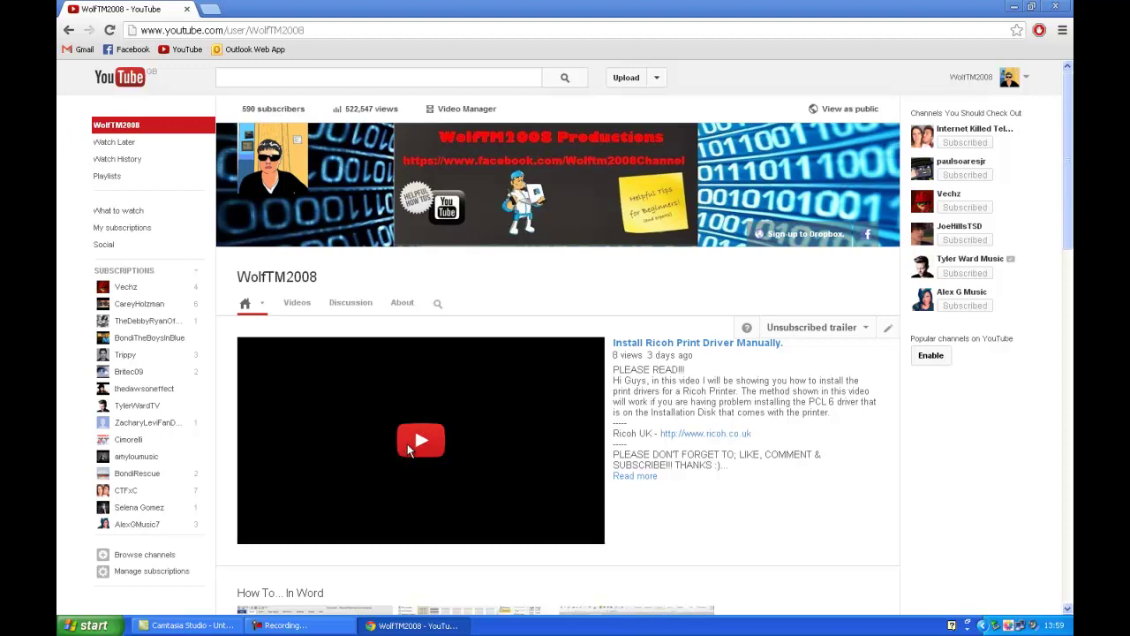
- Play 'Install Ricoh Print Driver Manually' full screen, exit, and pause it at 0:10
{"action": "left_click", "coordinate": [407, 446]}
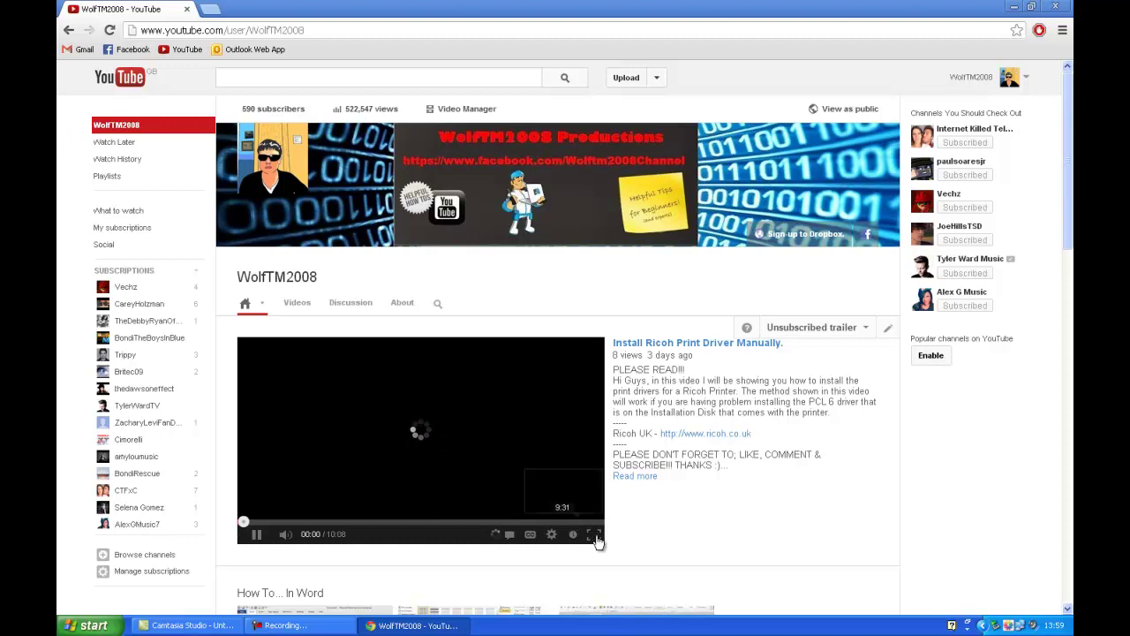
{"action": "left_click", "coordinate": [594, 536]}
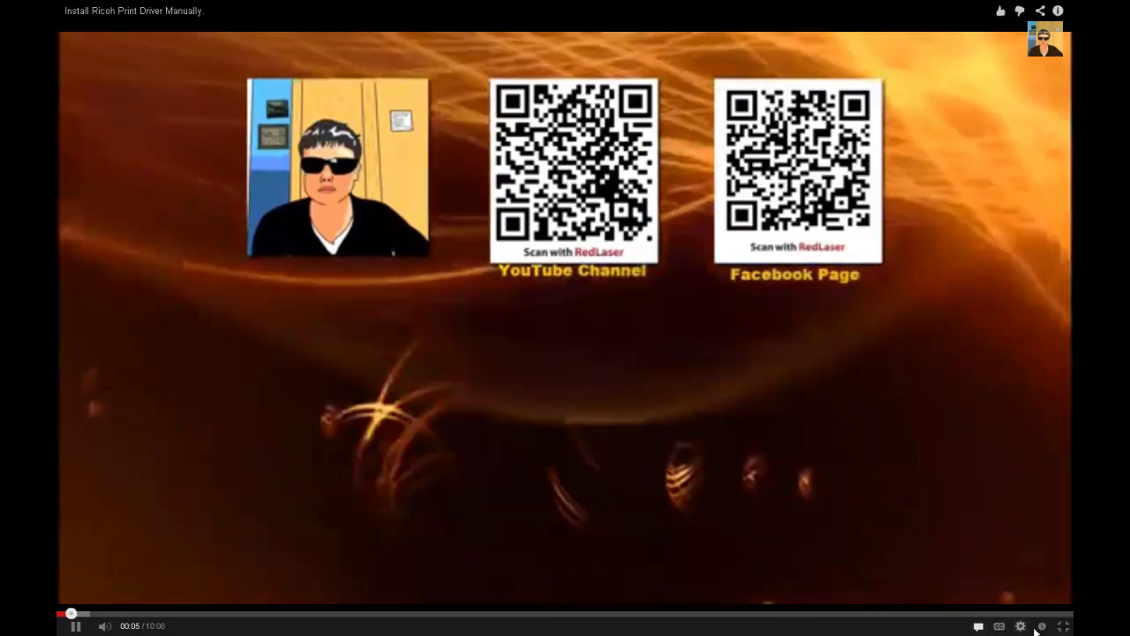
{"action": "key", "text": "Escape"}
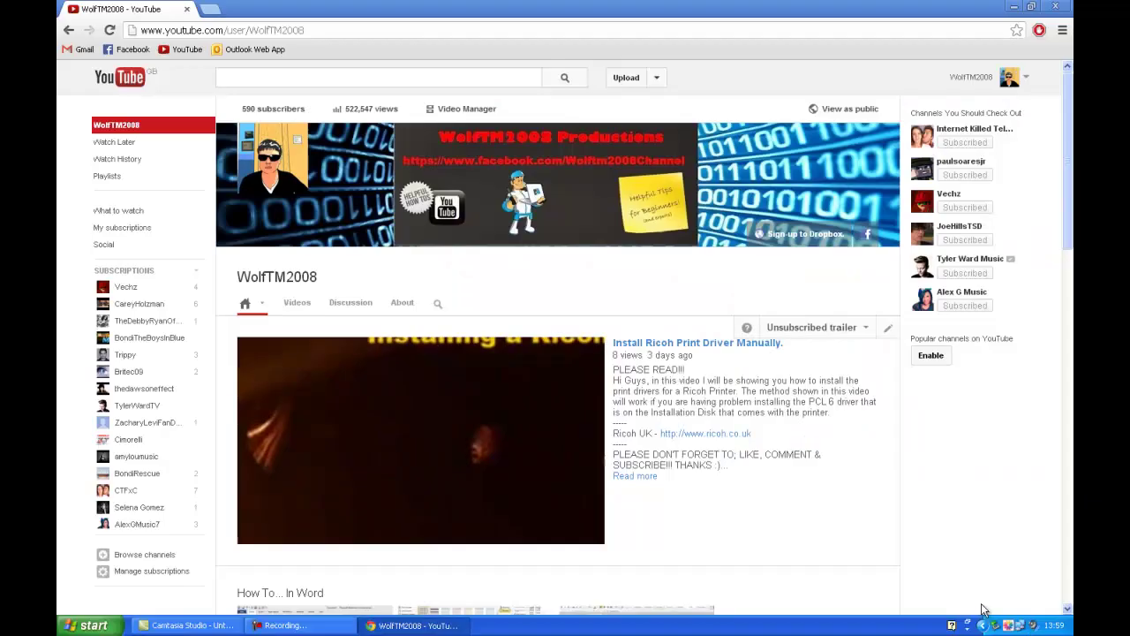
{"action": "scroll", "coordinate": [865, 533], "scroll_direction": "down", "scroll_amount": 5}
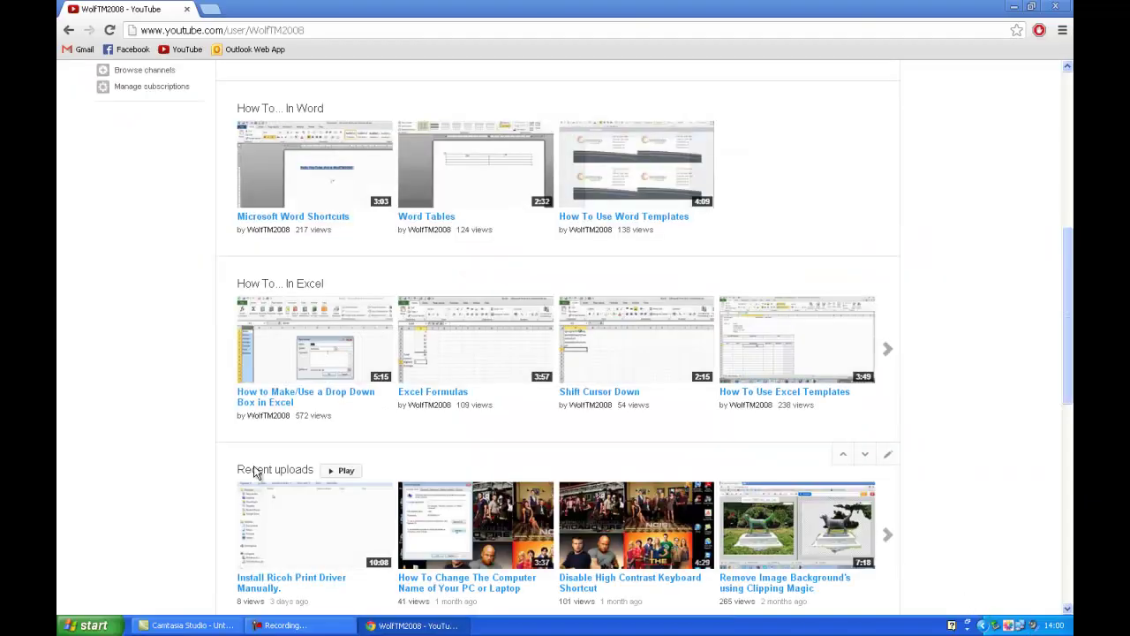
{"action": "scroll", "coordinate": [118, 474], "scroll_direction": "up", "scroll_amount": 5}
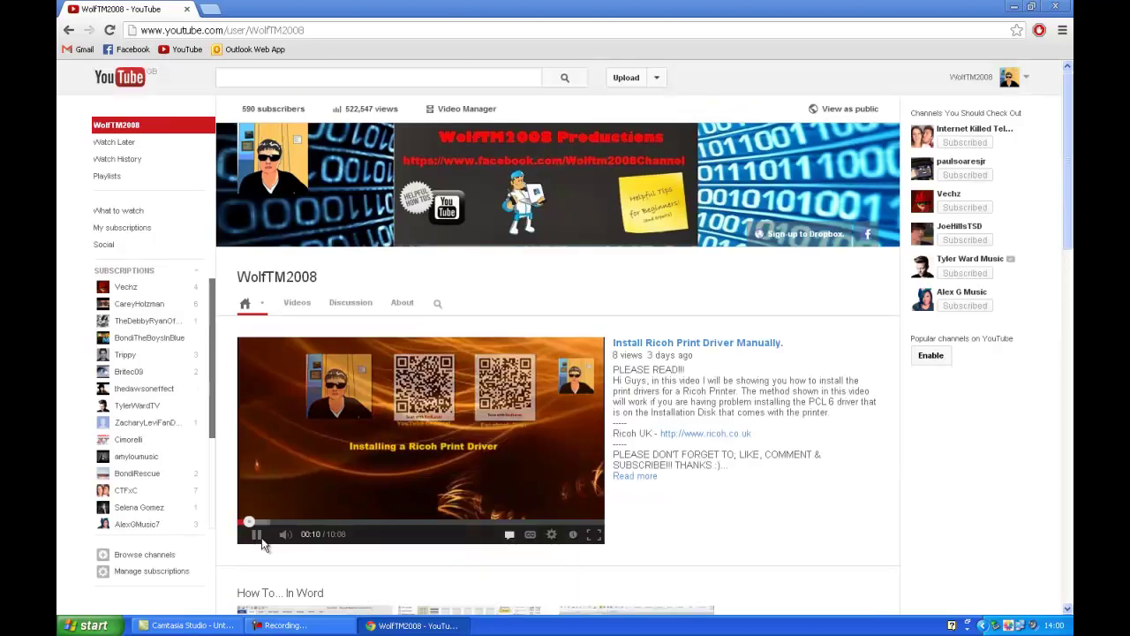
{"action": "left_click", "coordinate": [256, 533]}
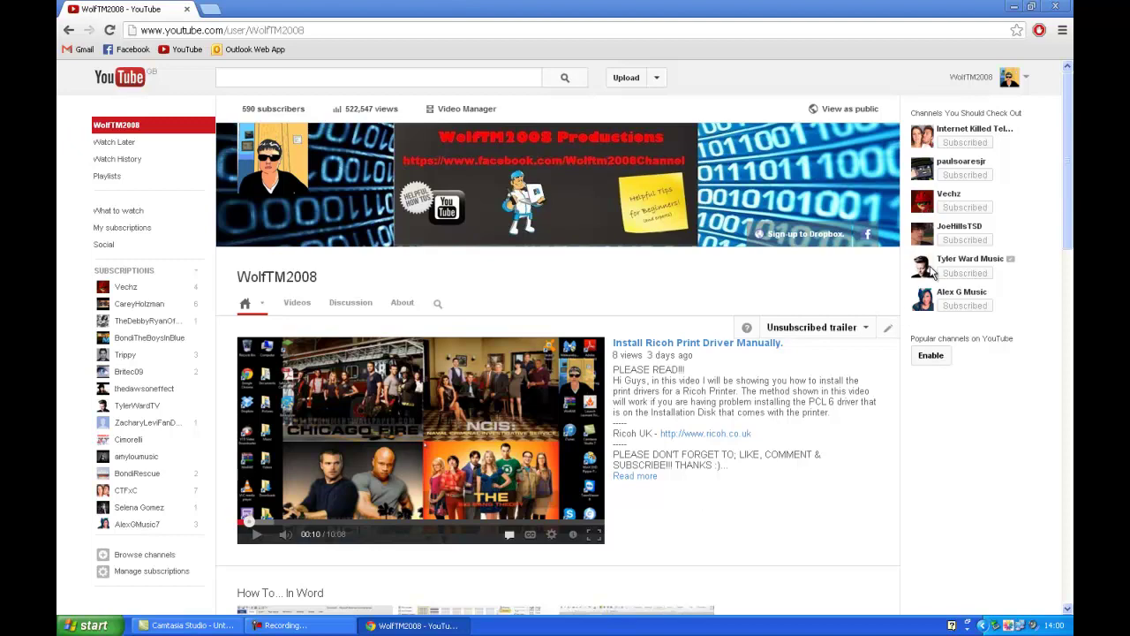
- Close the Chrome window to return to the Windows XP desktop
{"action": "left_click", "coordinate": [1071, 6]}
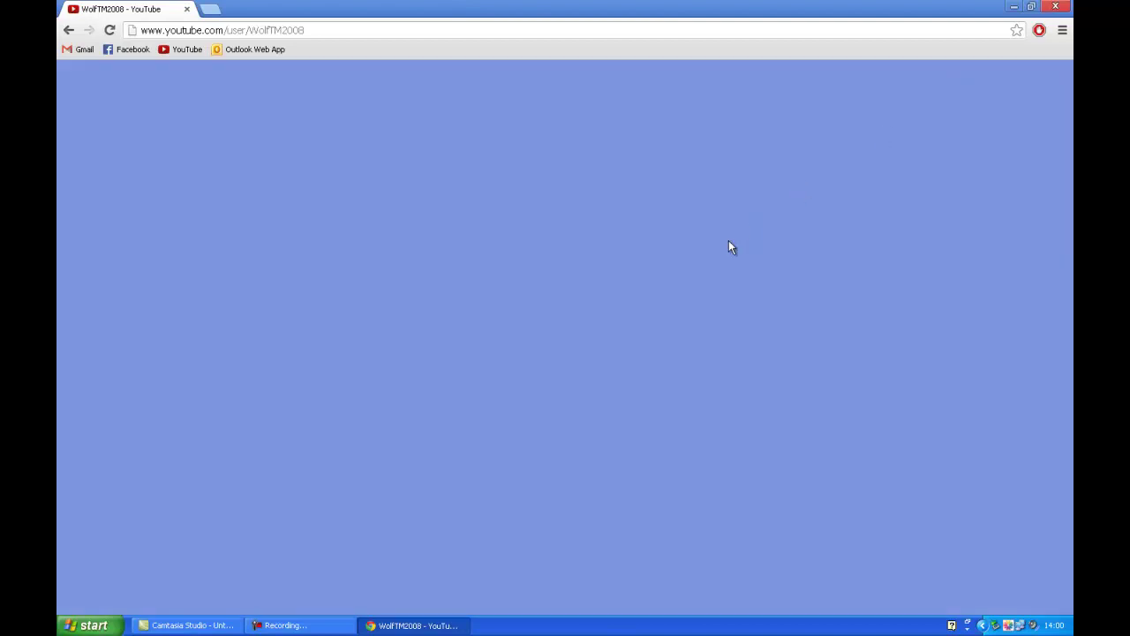